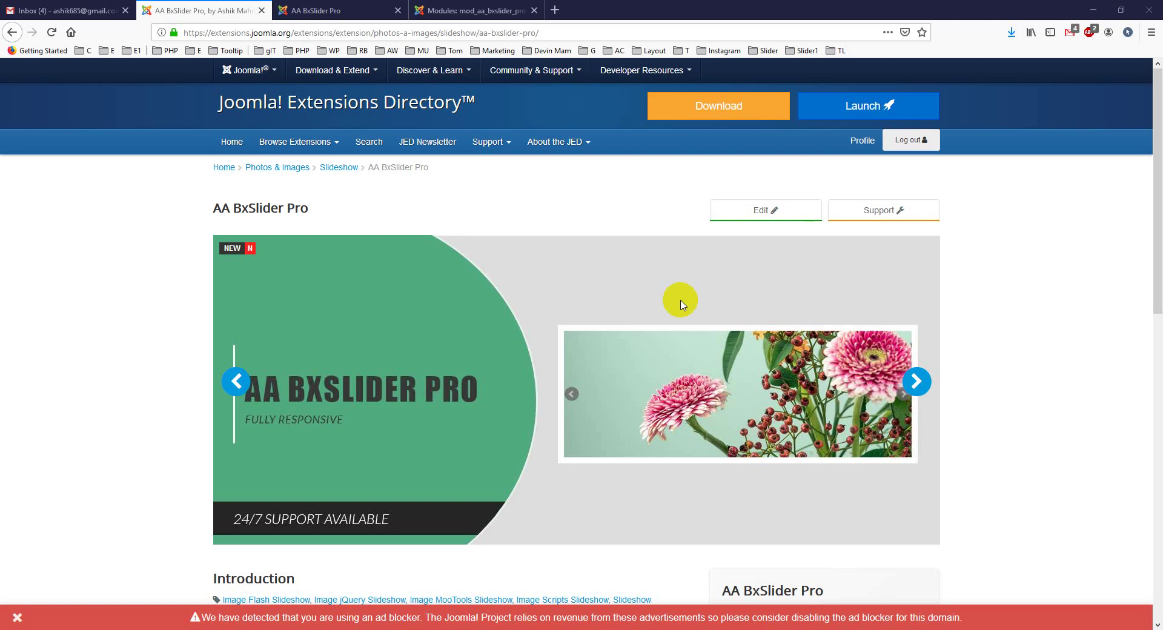
Read the AA BxSlider Pro extension listing, highlighting its title and supported Joomla versions.
left_click_drag(324, 215, 240, 207)
left_click(299, 208)
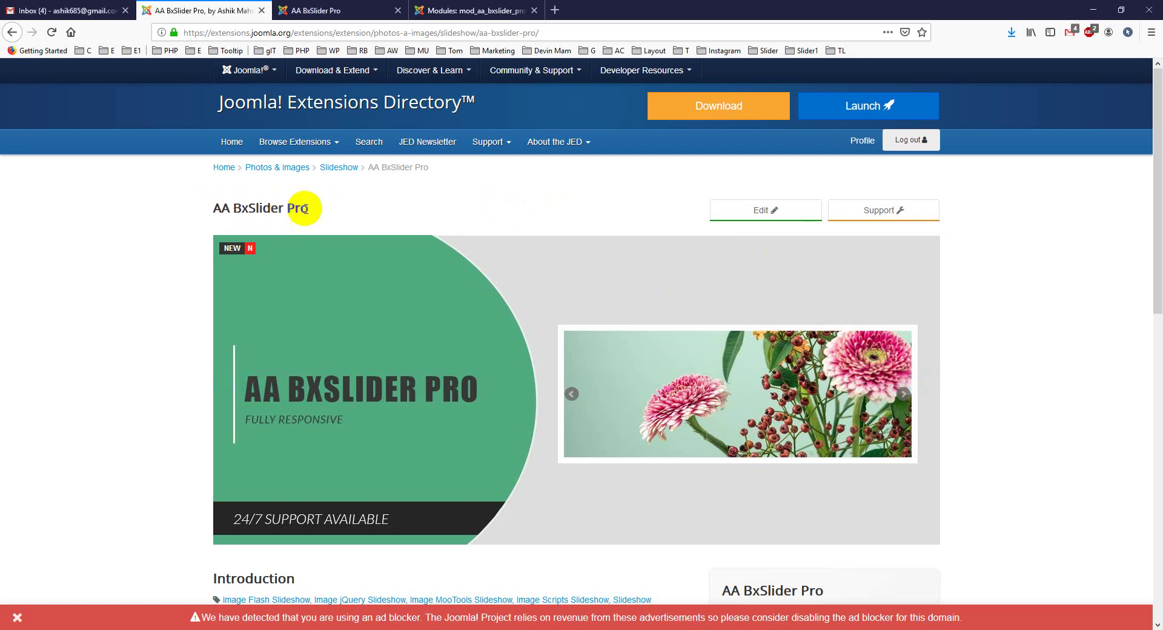
scroll(298, 207, "down", 6)
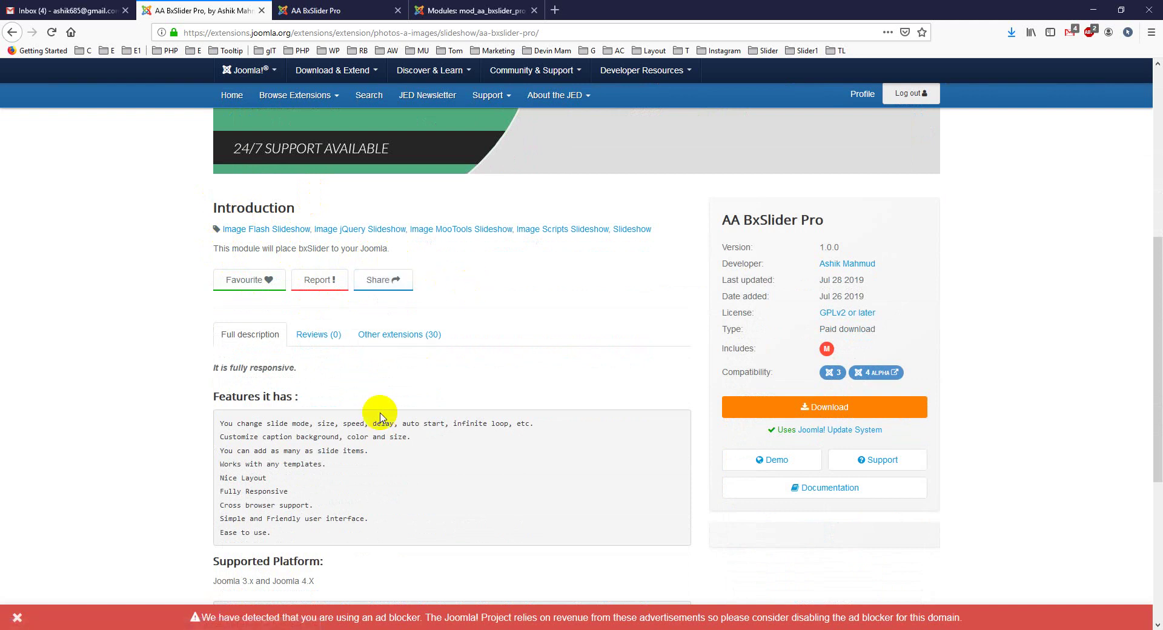
scroll(375, 412, "down", 3)
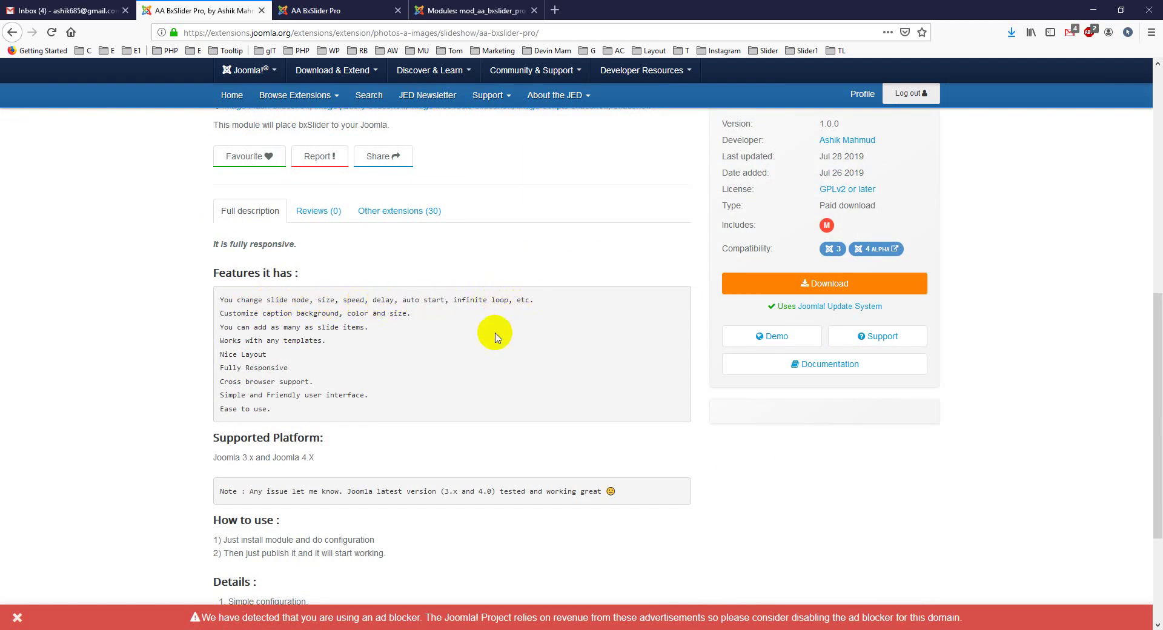
scroll(492, 333, "down", 1)
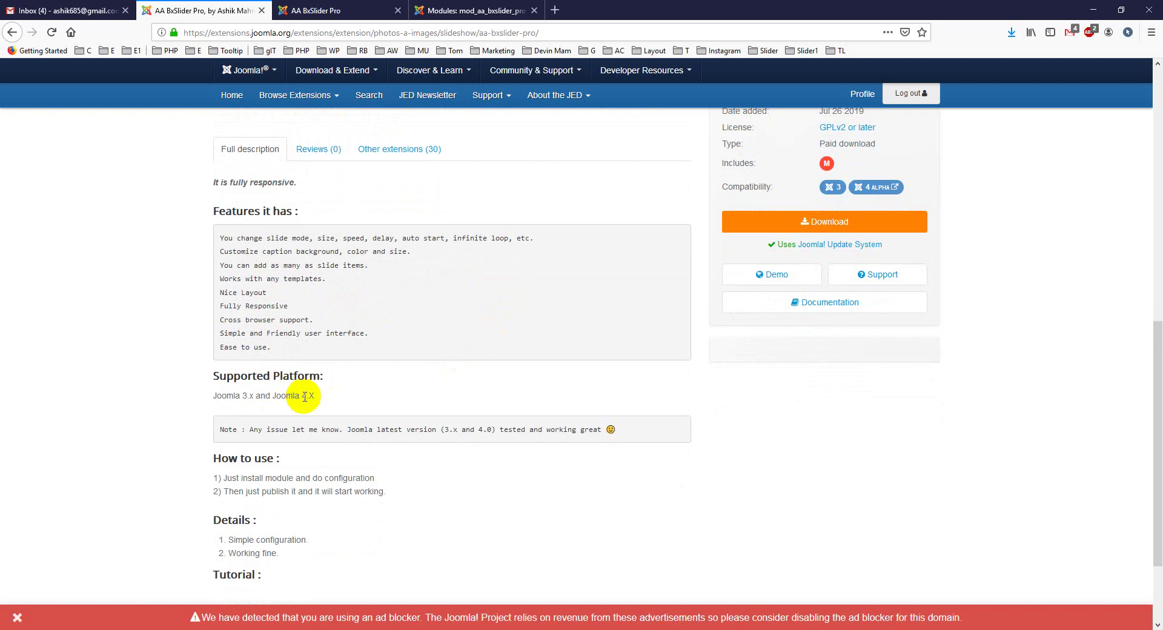
left_click_drag(315, 397, 255, 394)
scroll(280, 391, "up", 5)
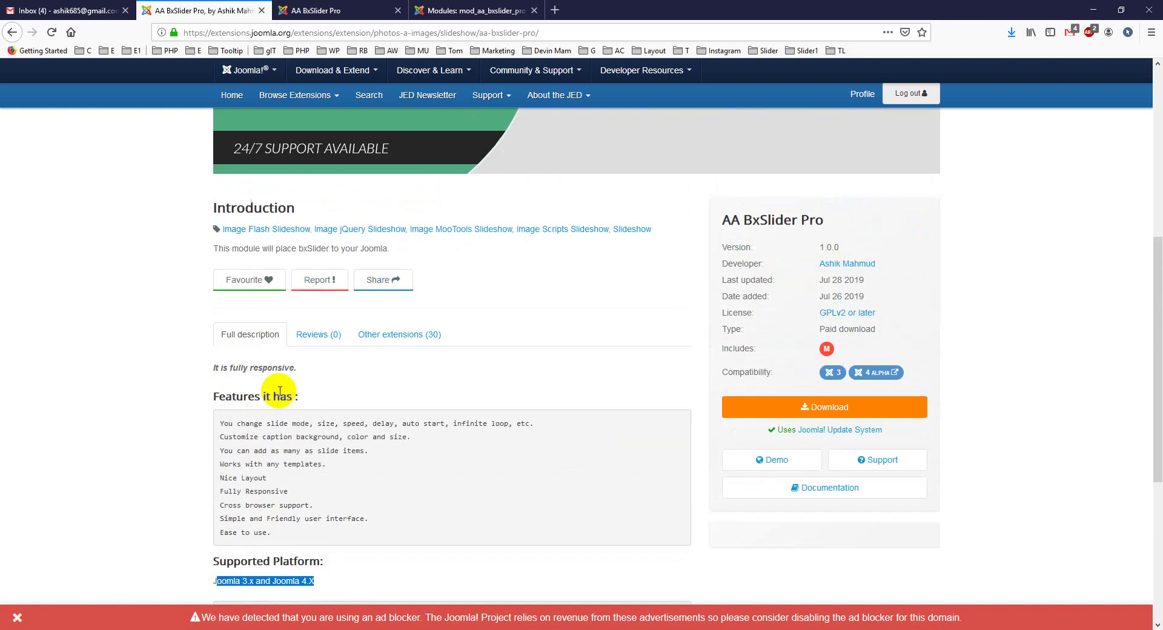
scroll(773, 477, "down", 1)
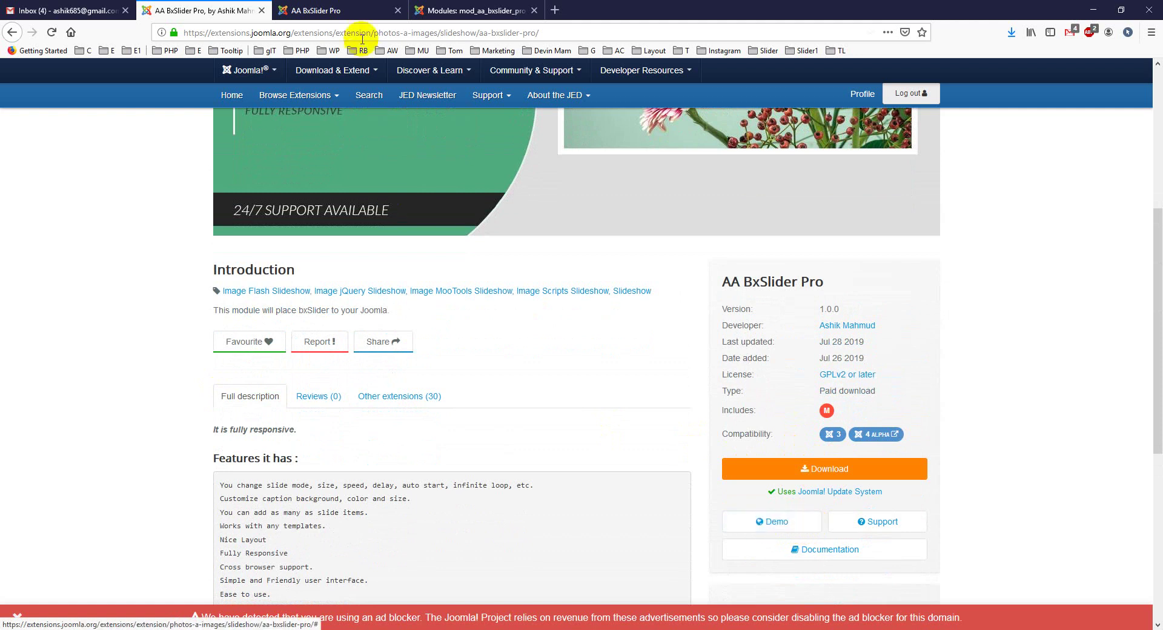
Advance the live demo slider two slides, then return to the mod_aa_bxslider_pro module editor.
left_click(321, 10)
scroll(322, 296, "down", 1)
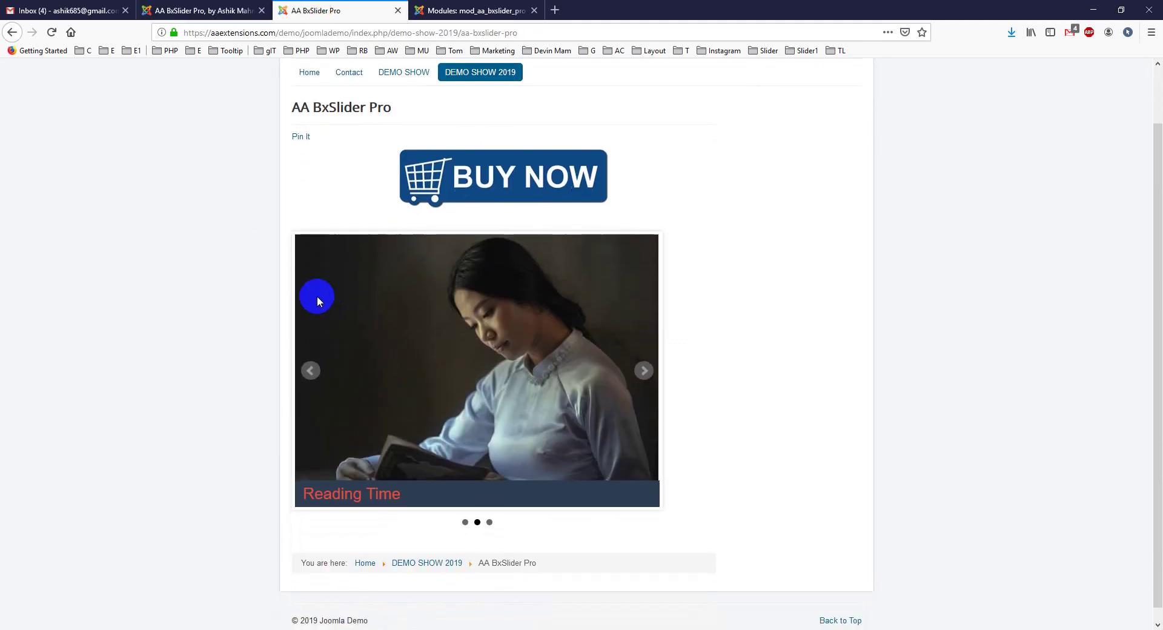
left_click(643, 371)
left_click(643, 372)
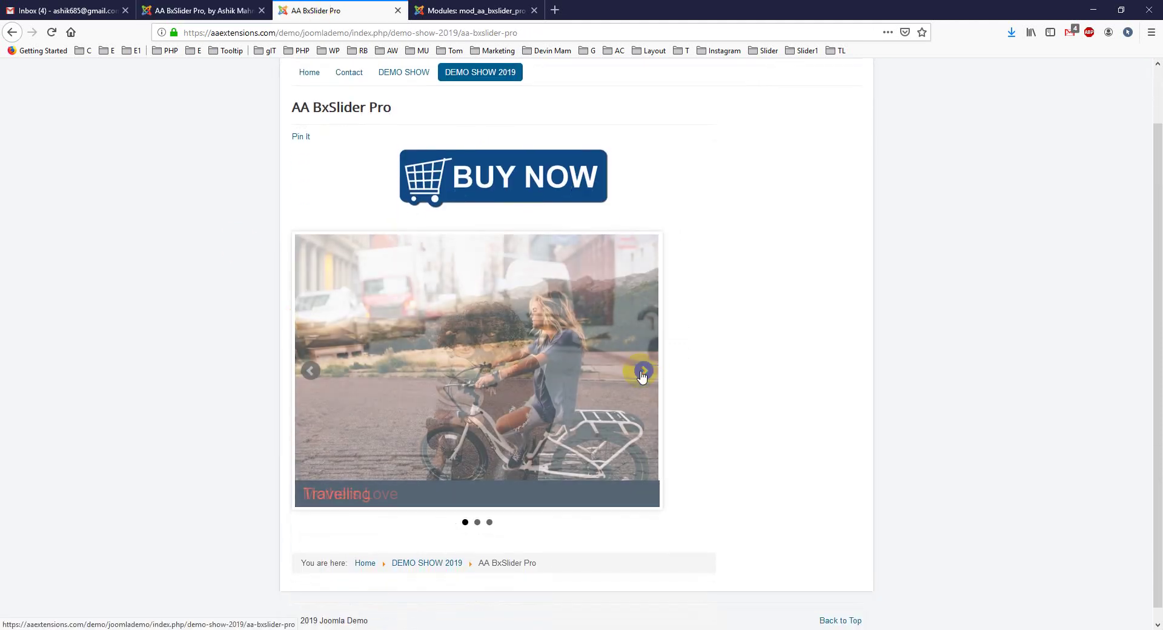
left_click(175, 6)
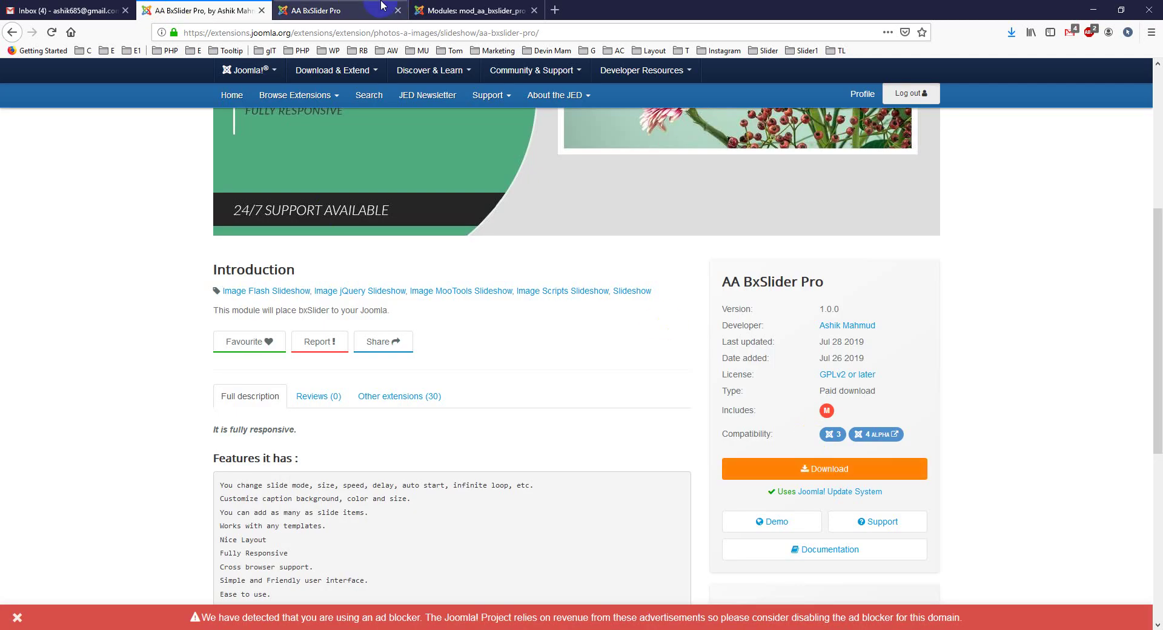
left_click(307, 5)
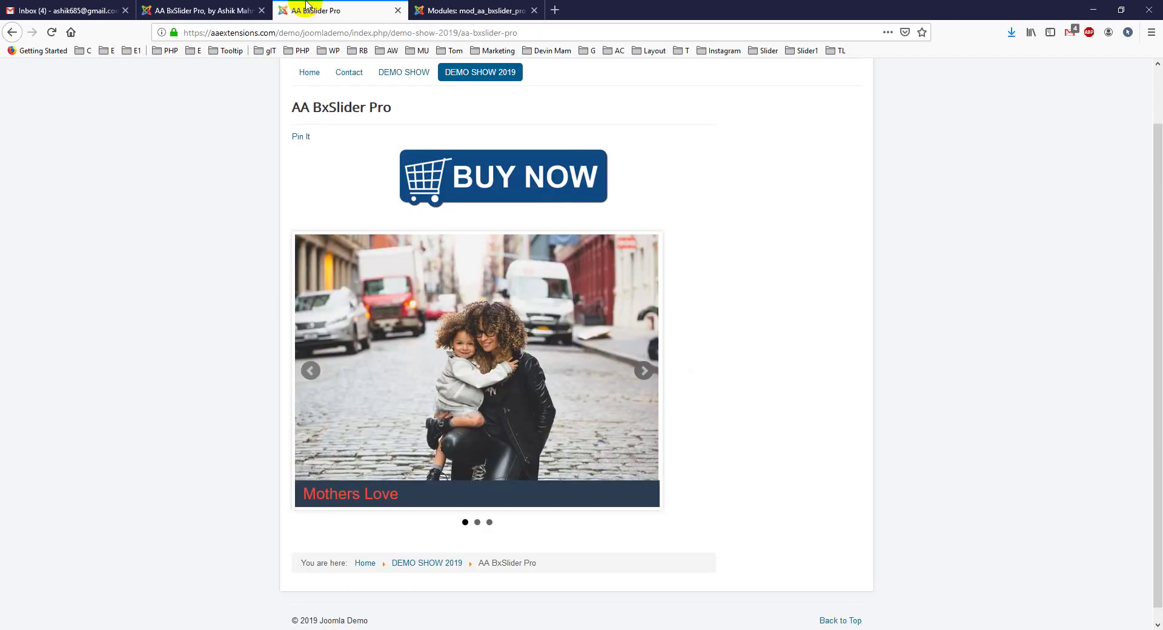
left_click(482, 8)
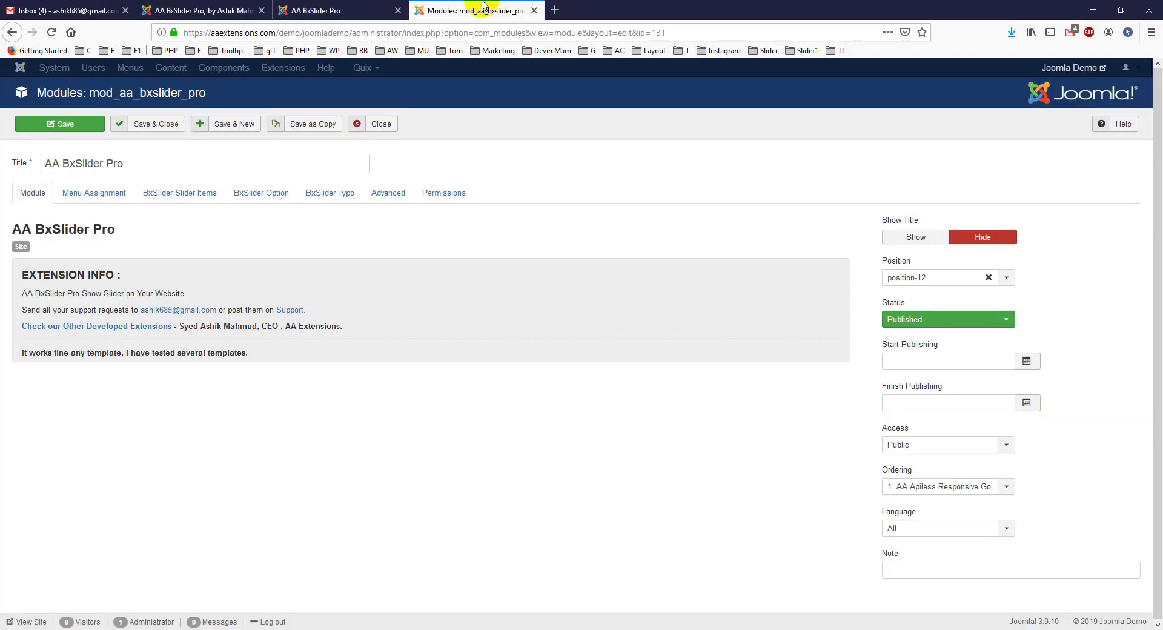
Add two empty slide rows in Slider Items and remove them, keeping the three image slides.
left_click(177, 198)
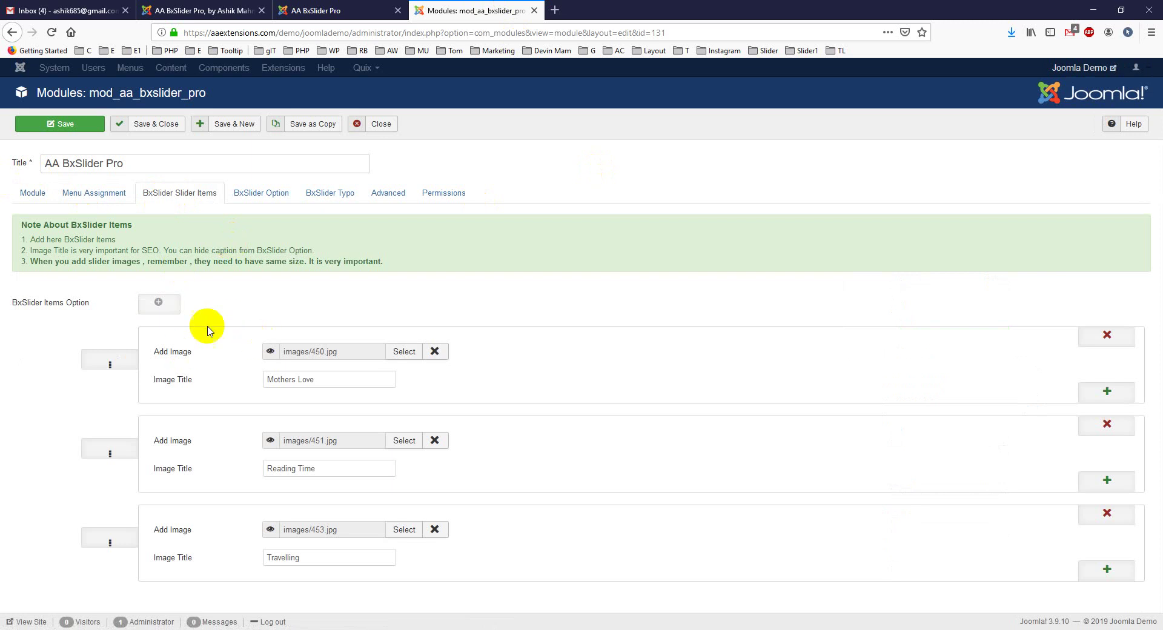
left_click(153, 304)
scroll(176, 318, "down", 3)
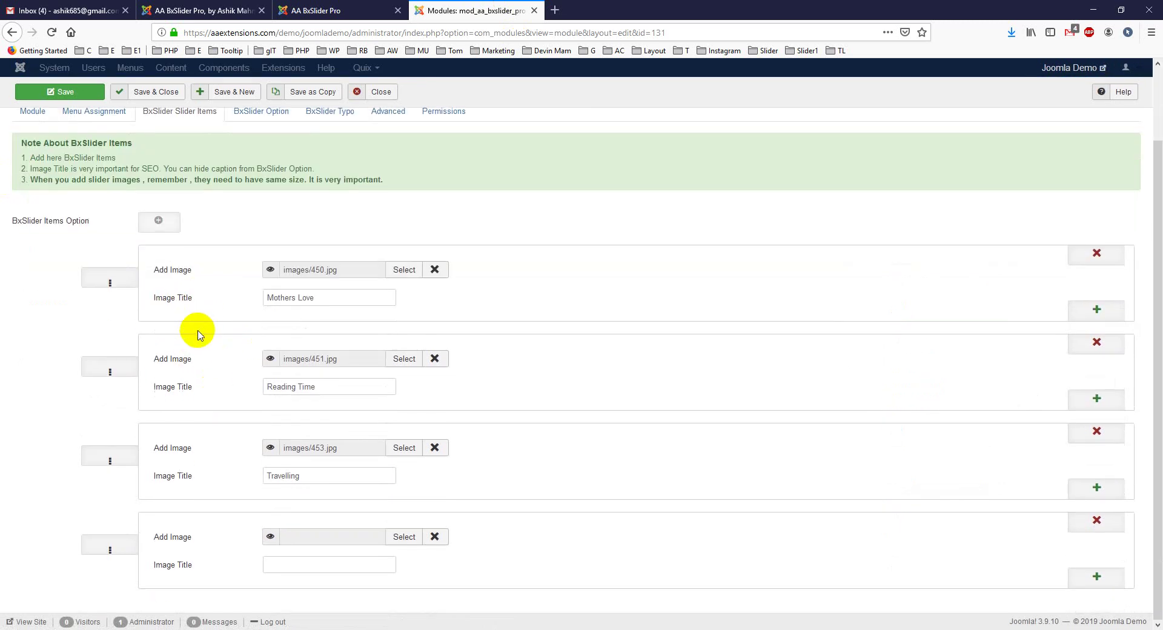
left_click(1088, 582)
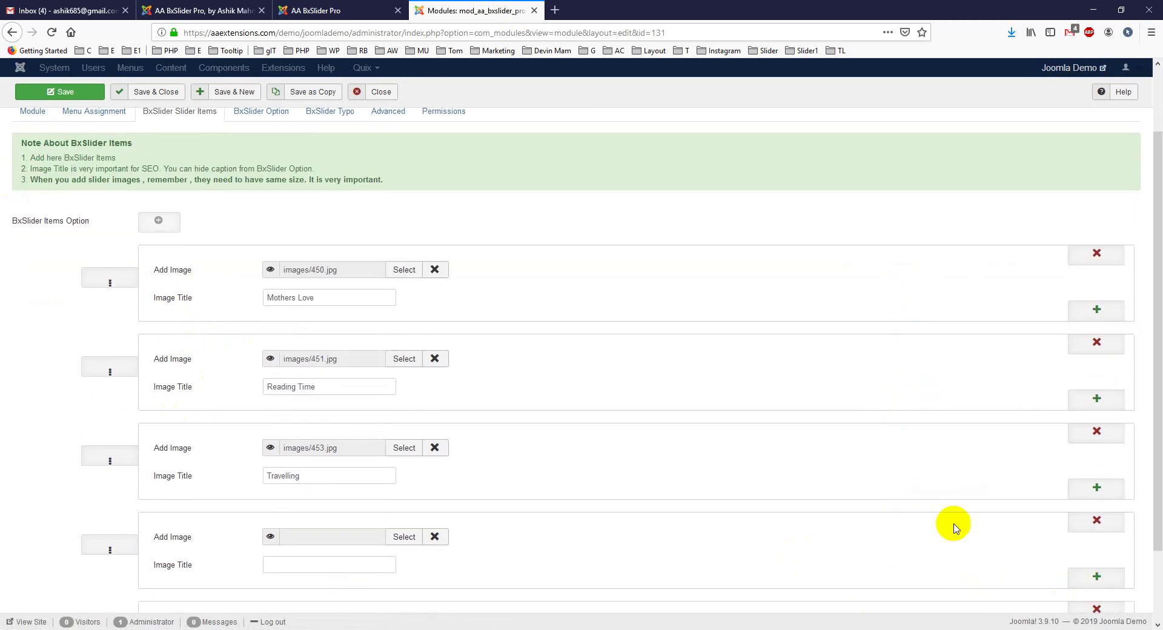
scroll(909, 501, "down", 3)
left_click(1096, 521)
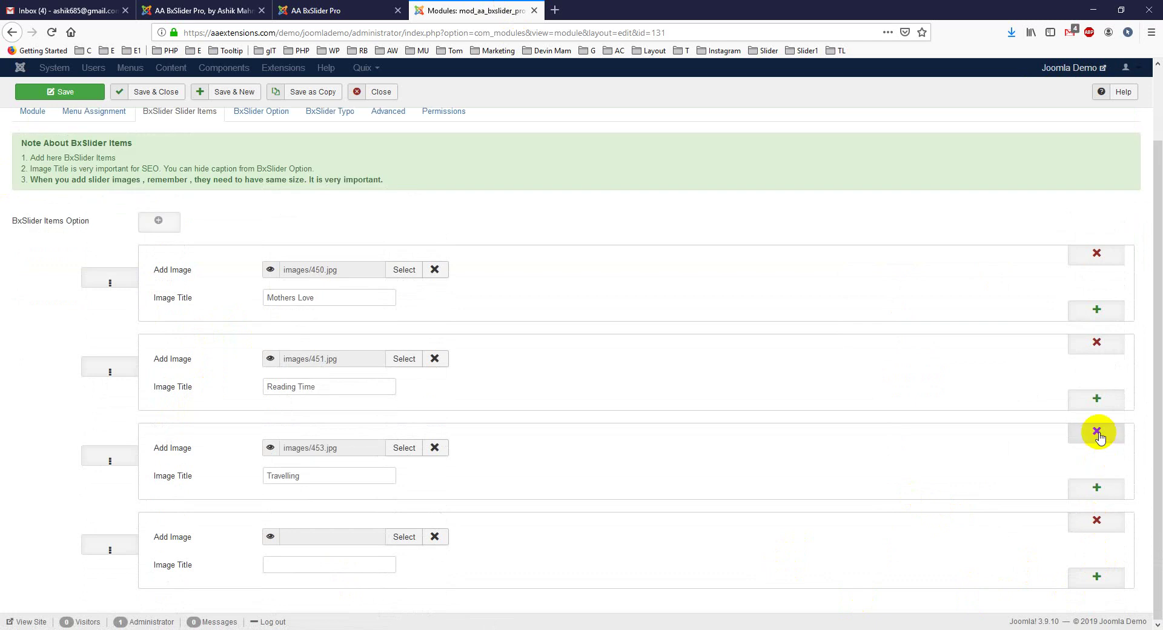
left_click(1093, 521)
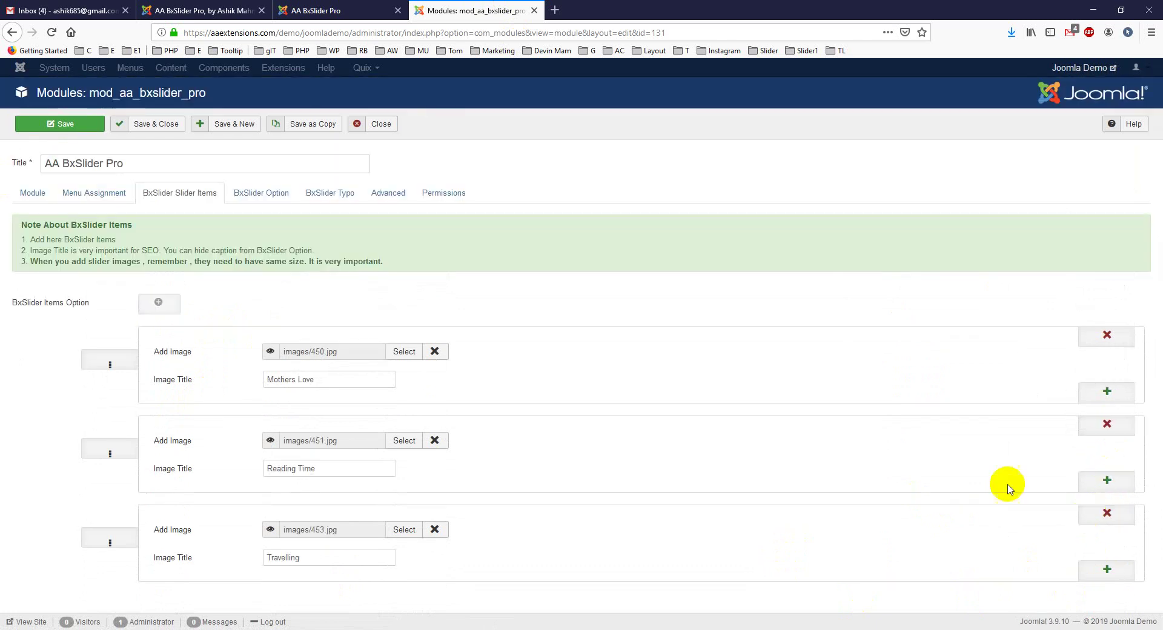
left_click(262, 193)
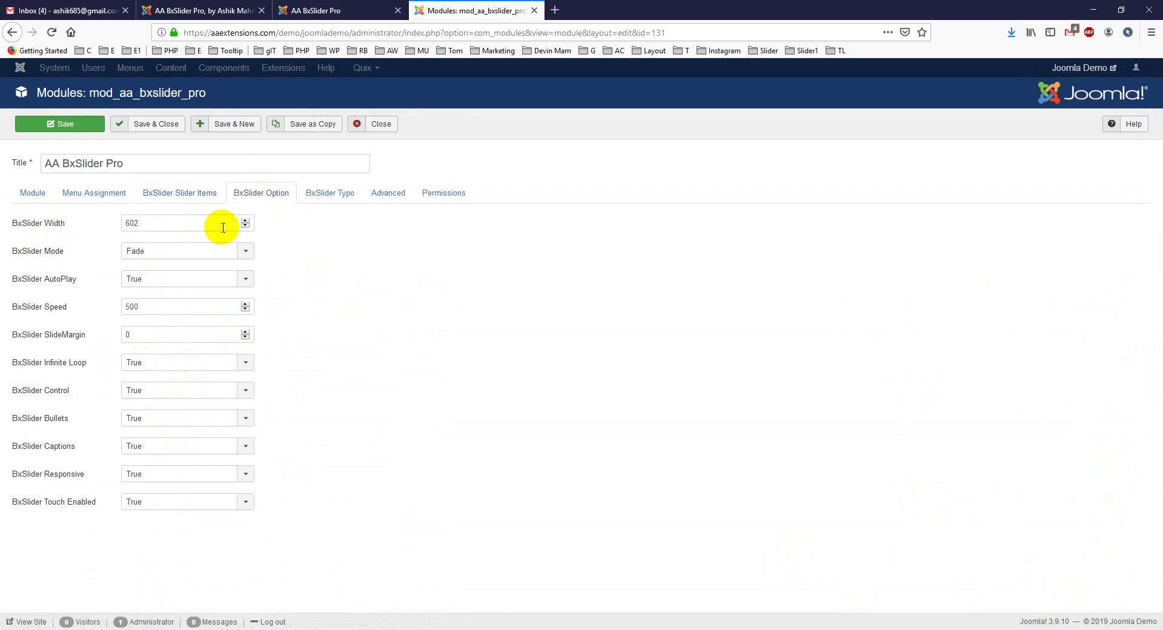
Check the slide mode choices, keeping Fade, and watch a fade transition on the demo slider.
left_click(318, 10)
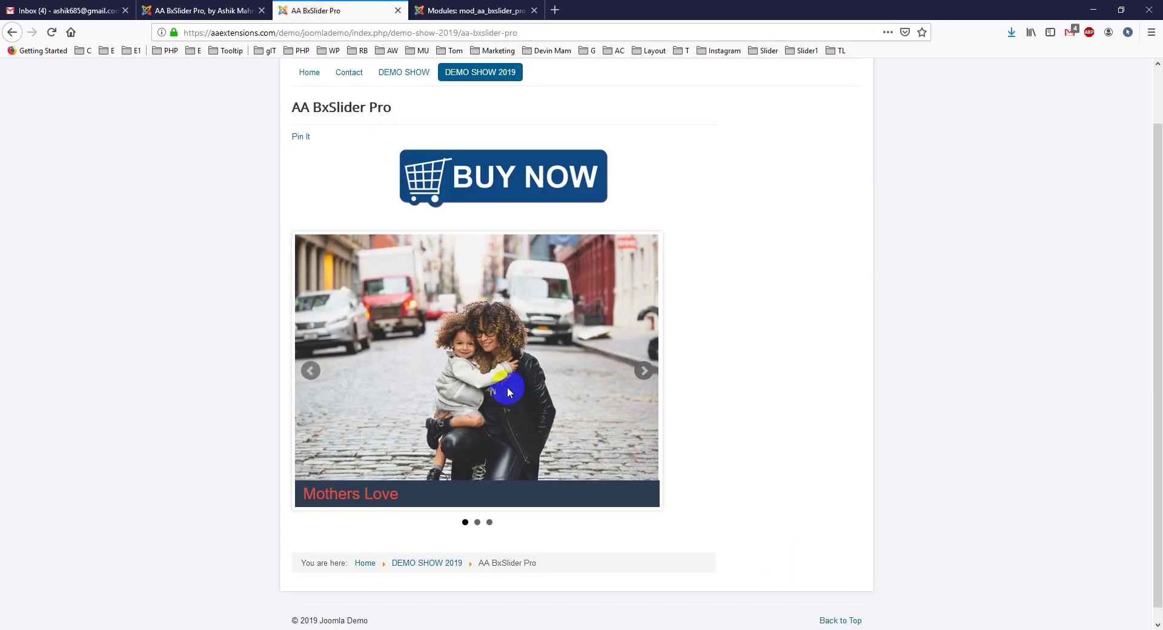
left_click(488, 10)
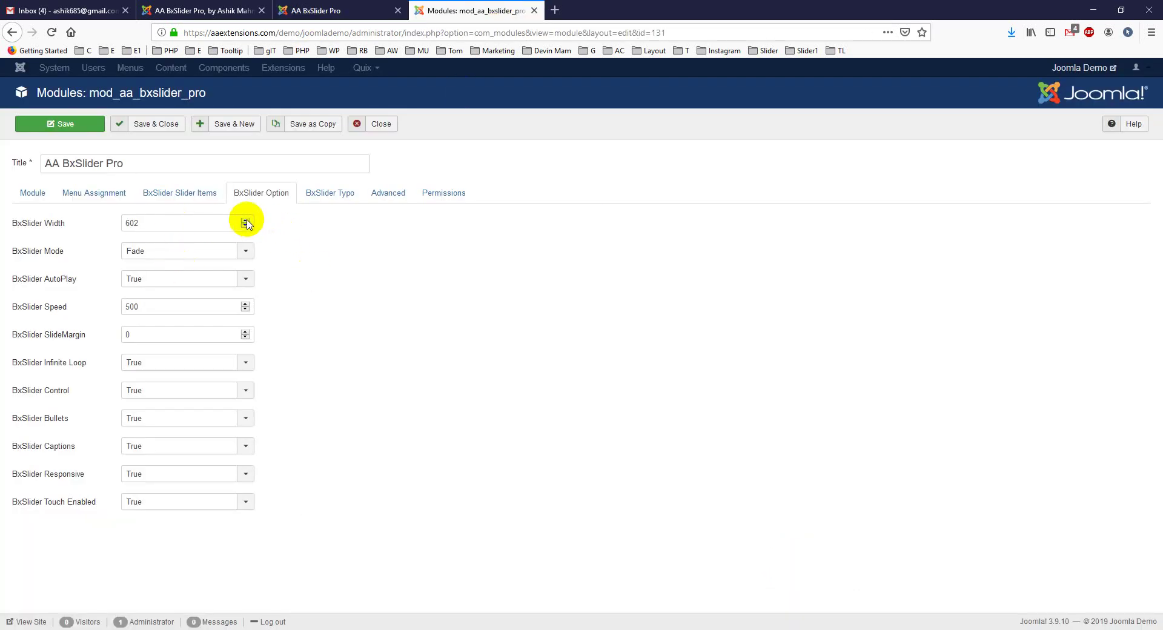
left_click(159, 250)
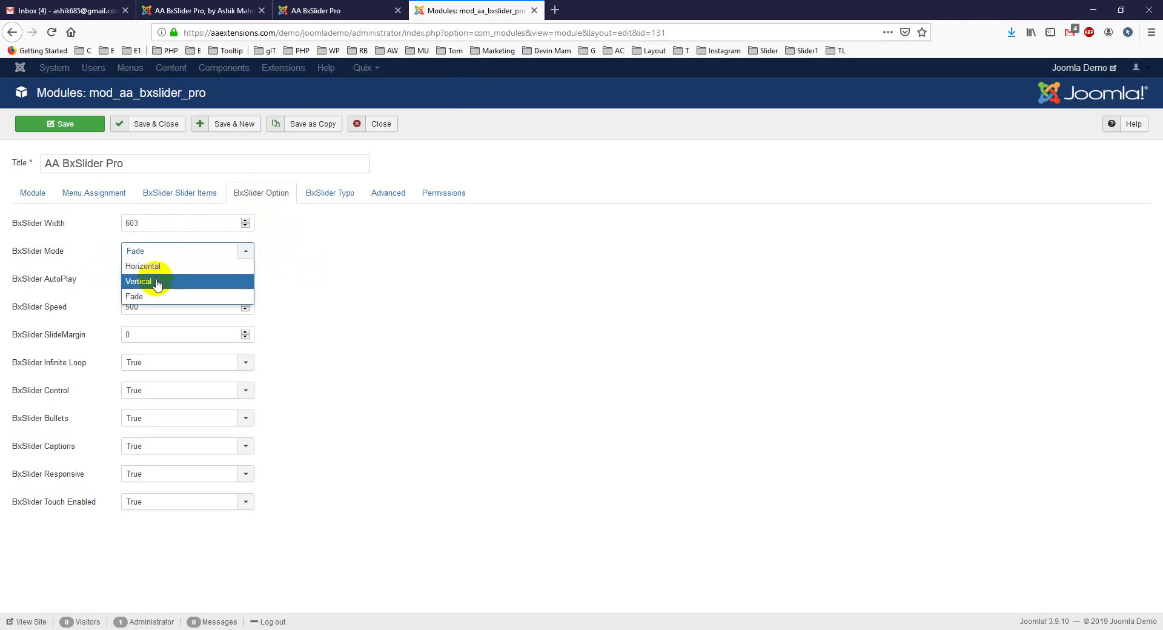
left_click(363, 280)
left_click(349, 7)
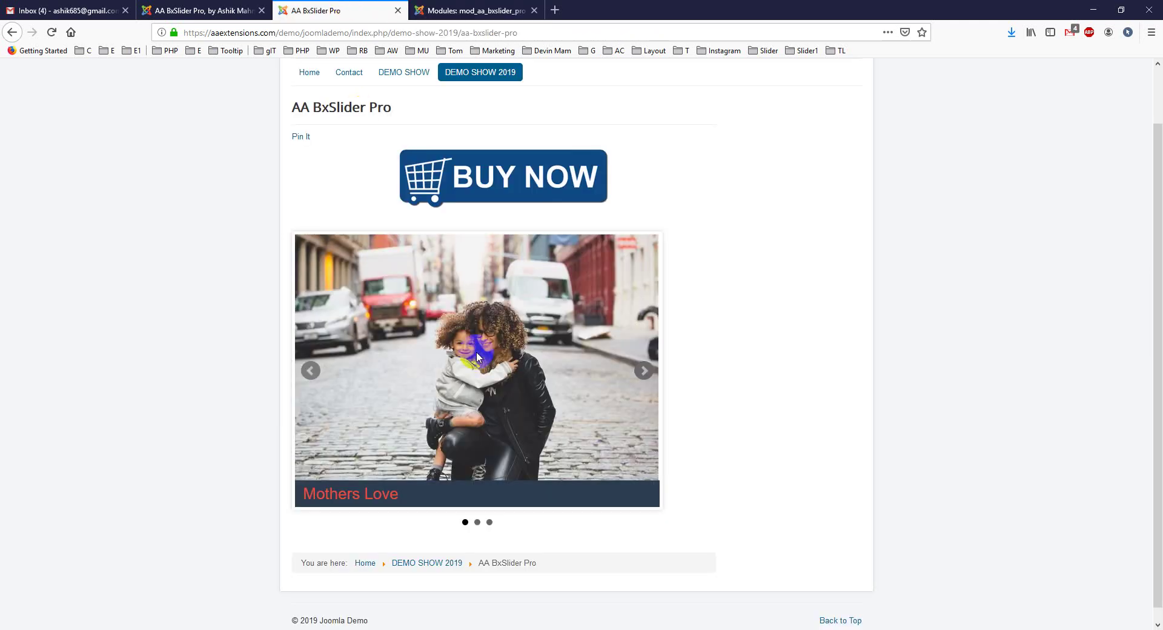
left_click(658, 377)
left_click(469, 11)
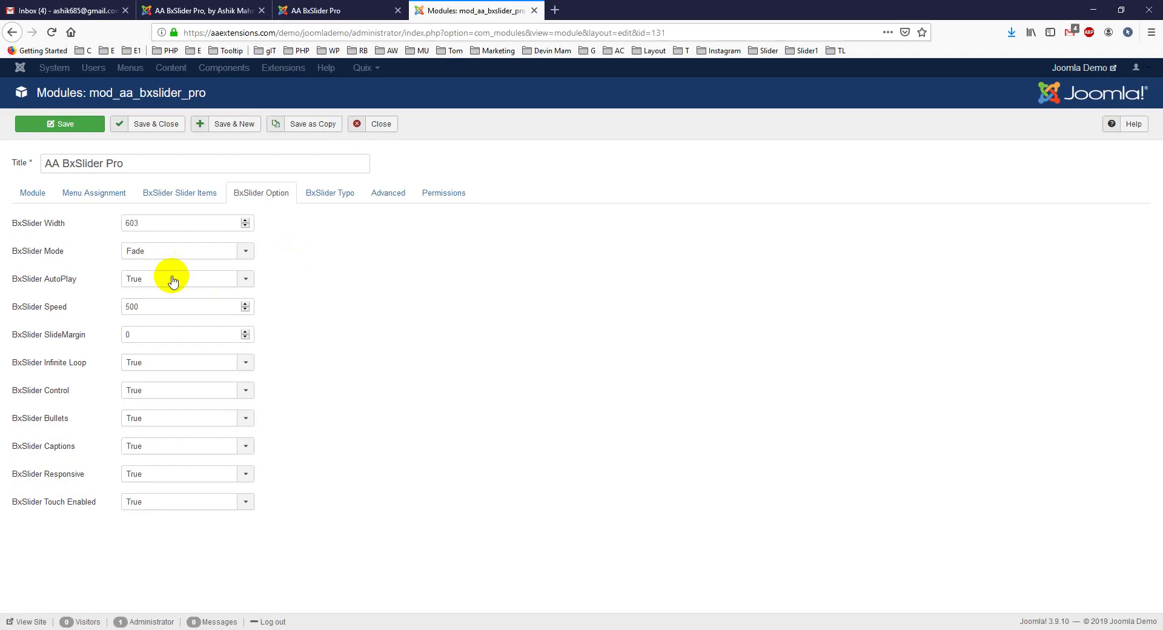
Set BxSlider Mode to Horizontal, then change it to Vertical.
left_click(171, 258)
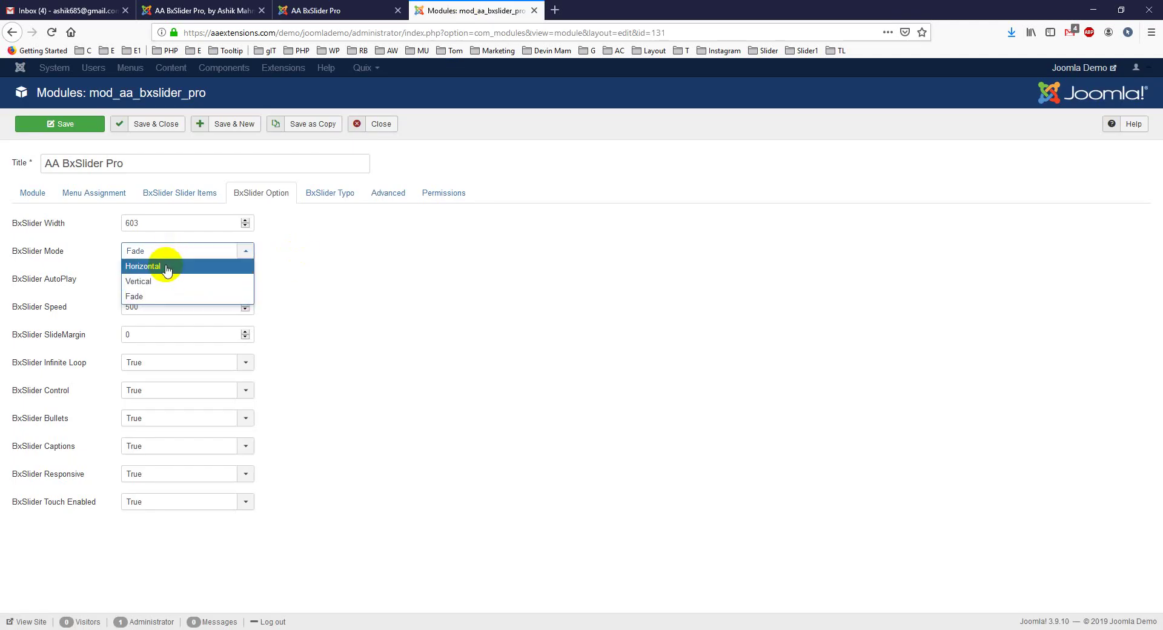
left_click(167, 269)
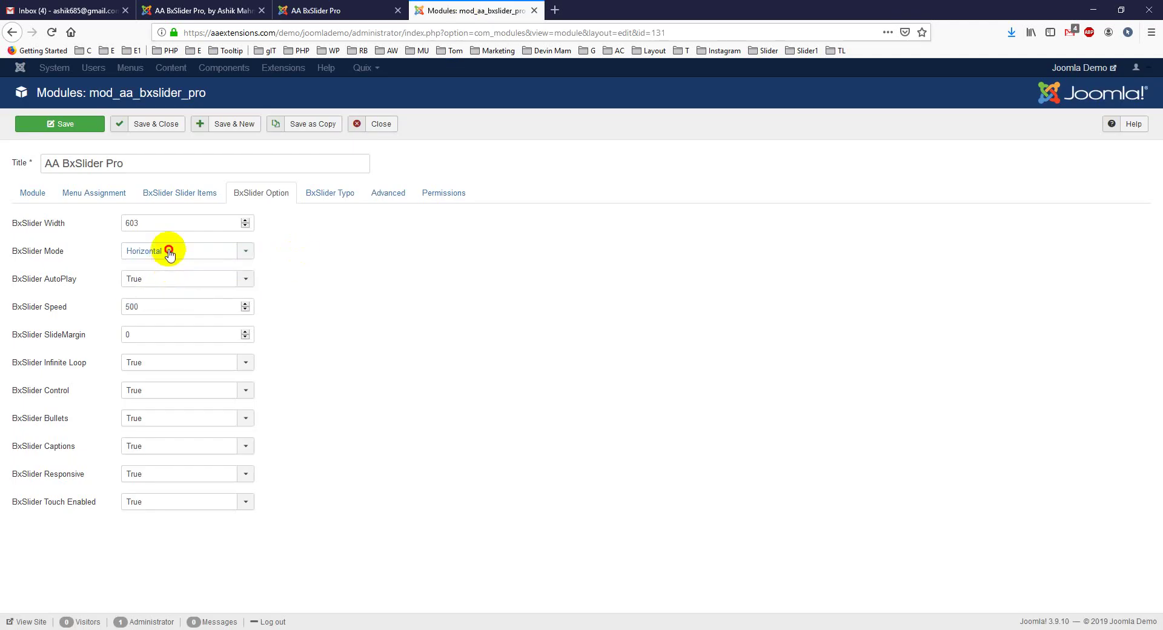
left_click(170, 255)
left_click(158, 280)
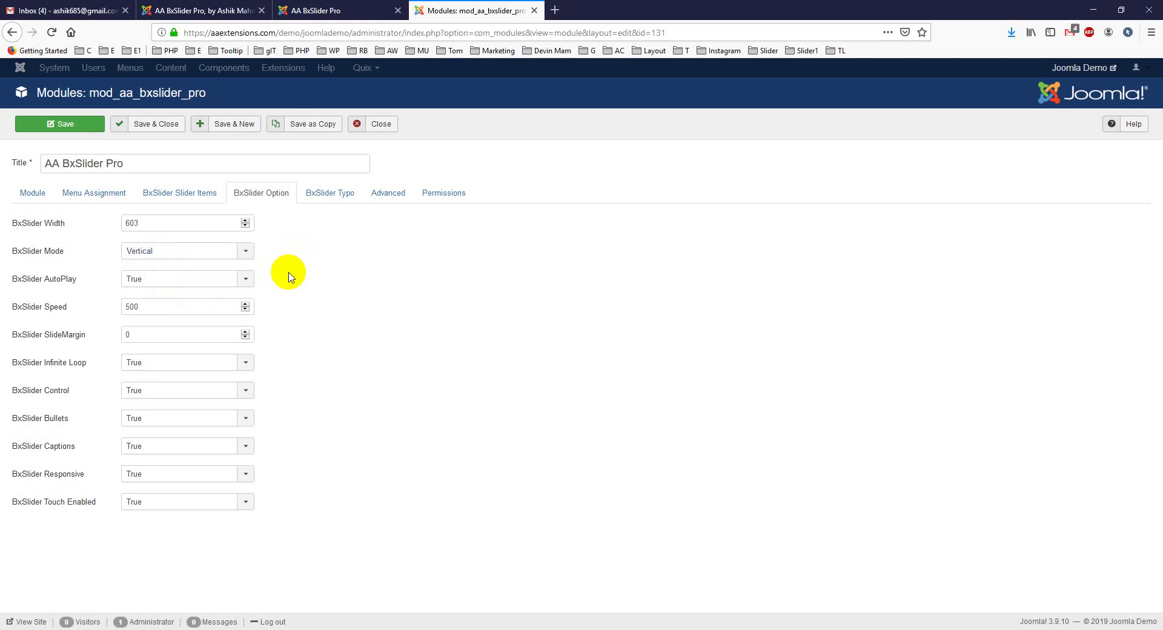
left_click(302, 4)
Compare the live slider, reviewing the controls and infinite loop options without changing them.
left_click(475, 8)
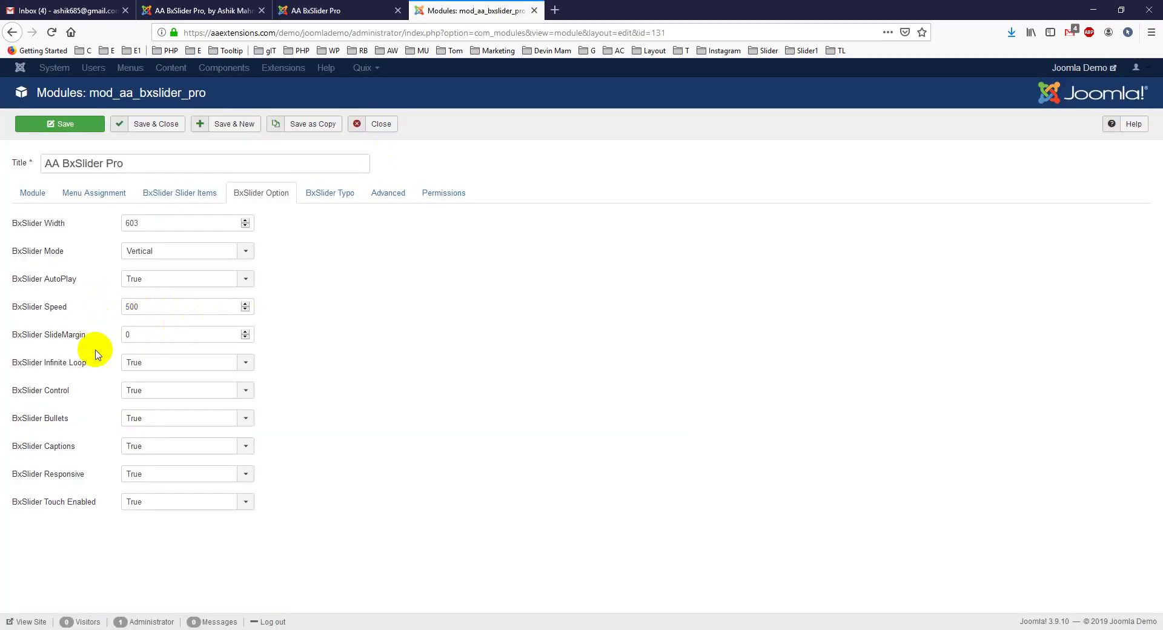
left_click(377, 4)
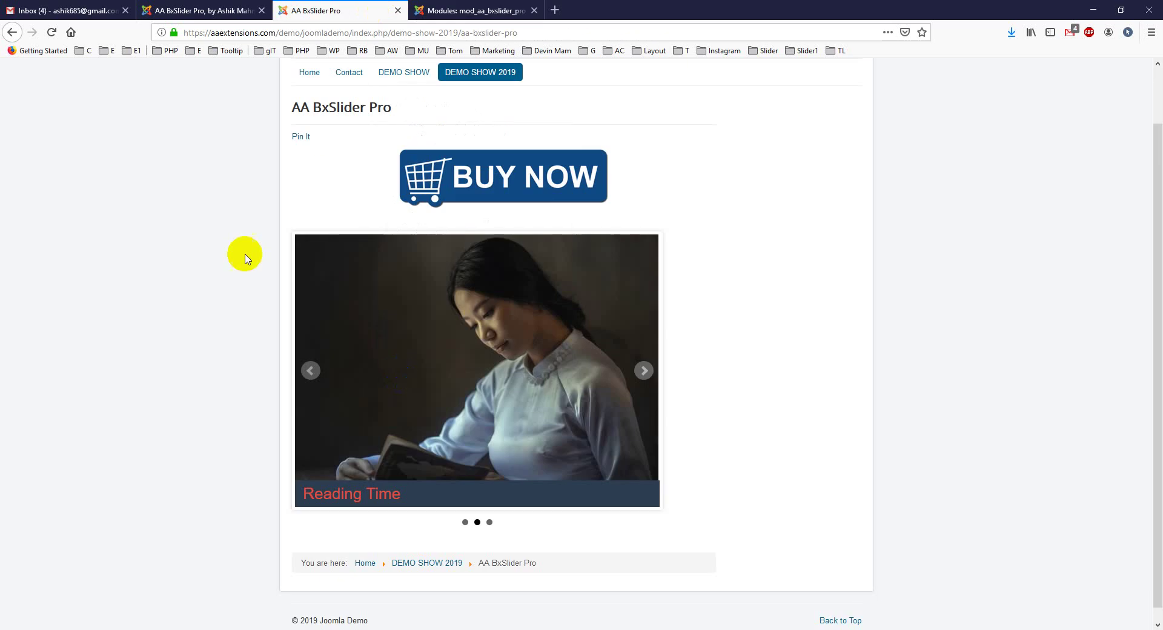
left_click(443, 9)
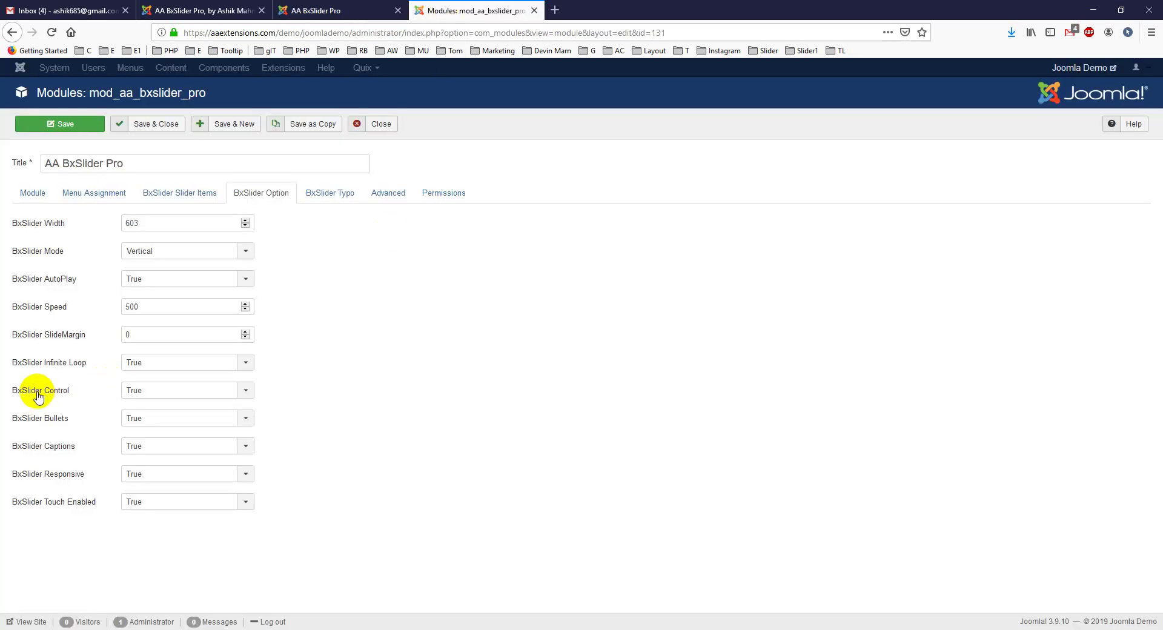
left_click(285, 9)
left_click(649, 376)
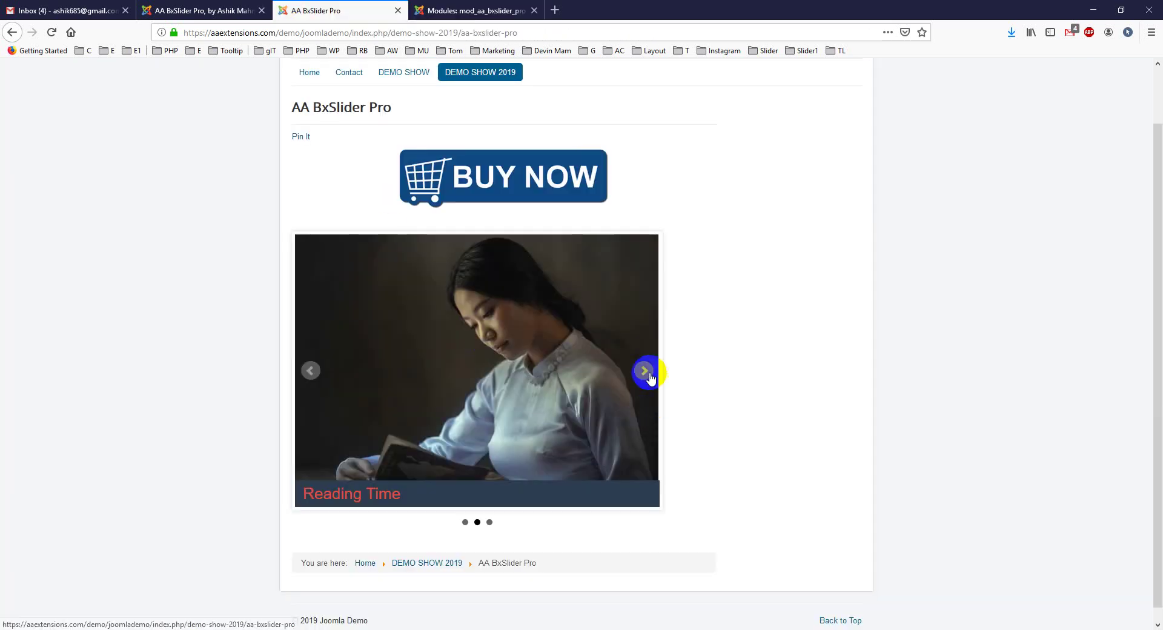
left_click(500, 9)
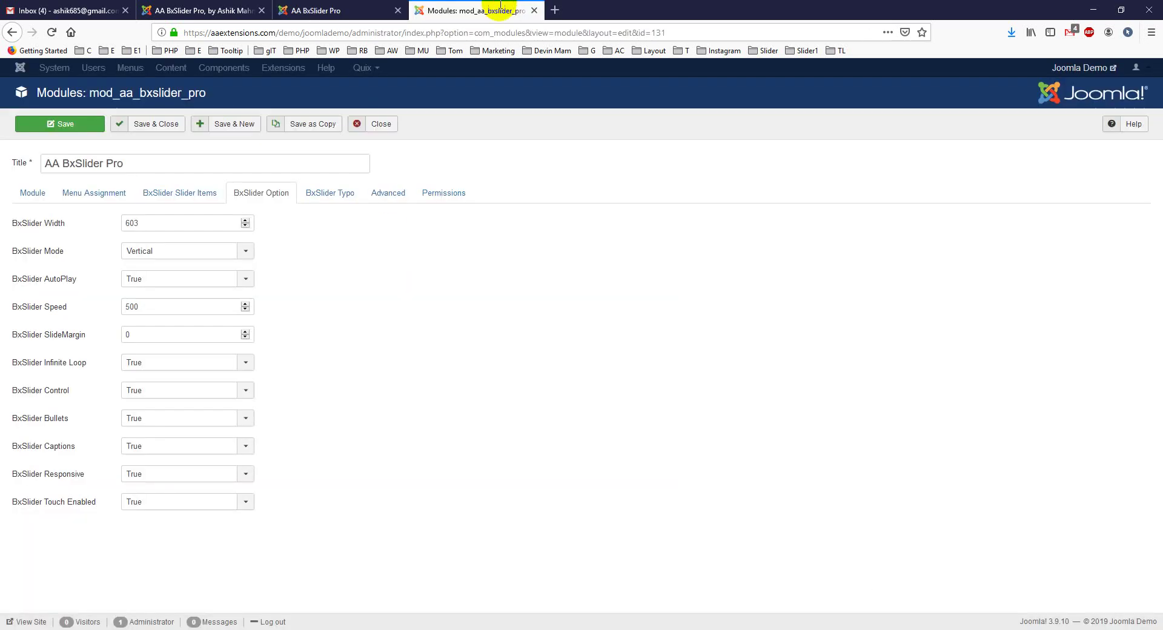
left_click(166, 391)
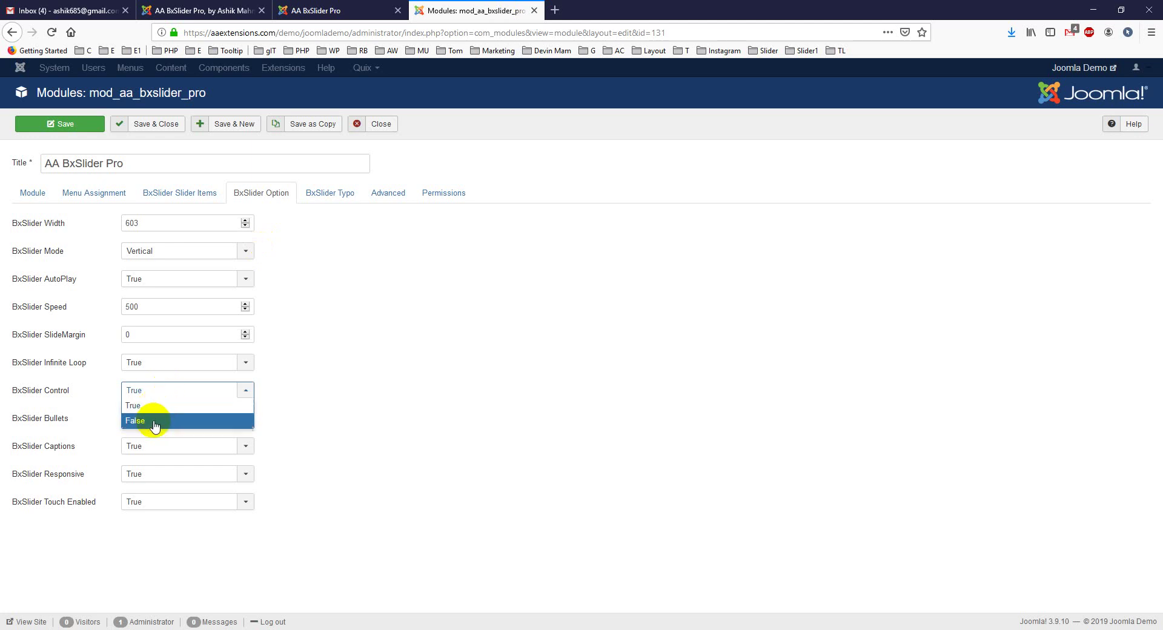
left_click(371, 385)
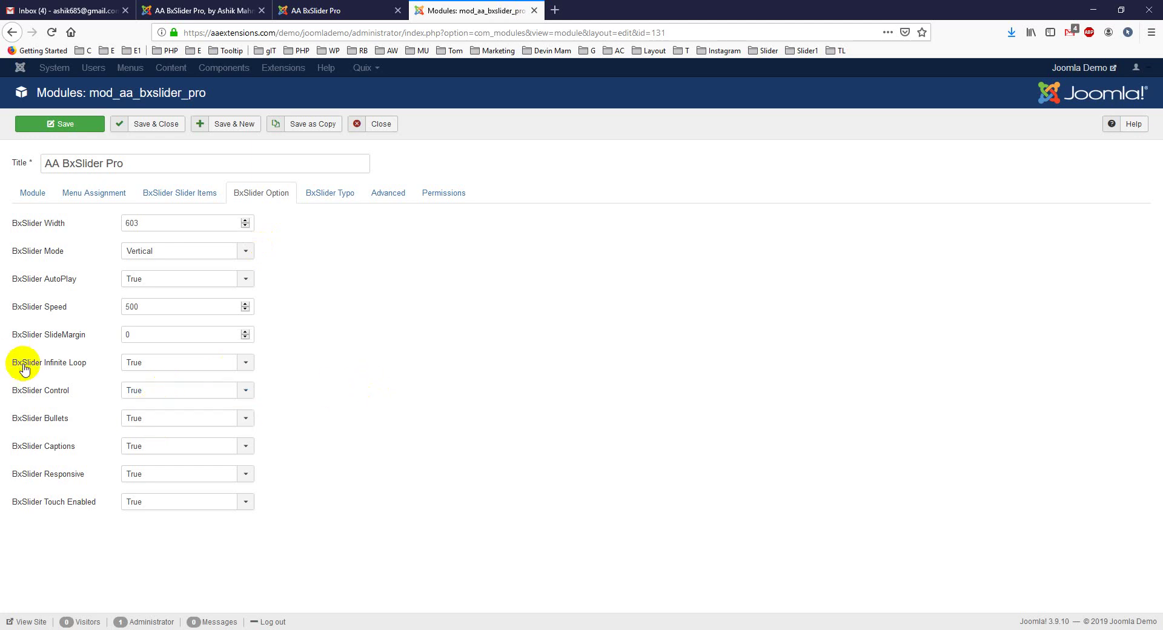
left_click(156, 366)
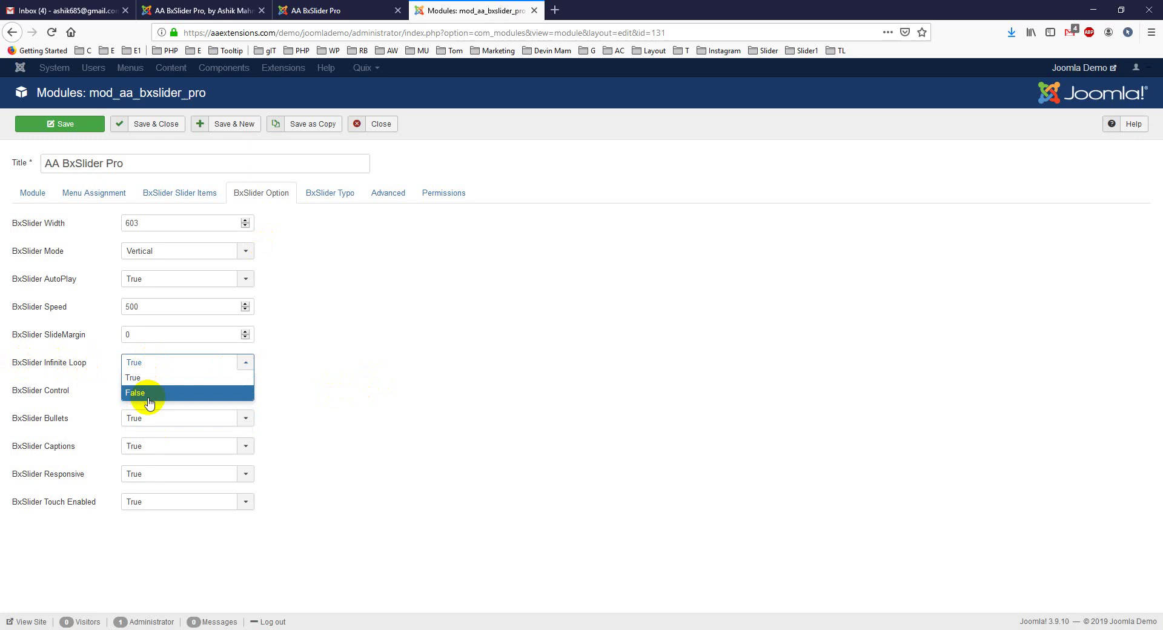
left_click(372, 401)
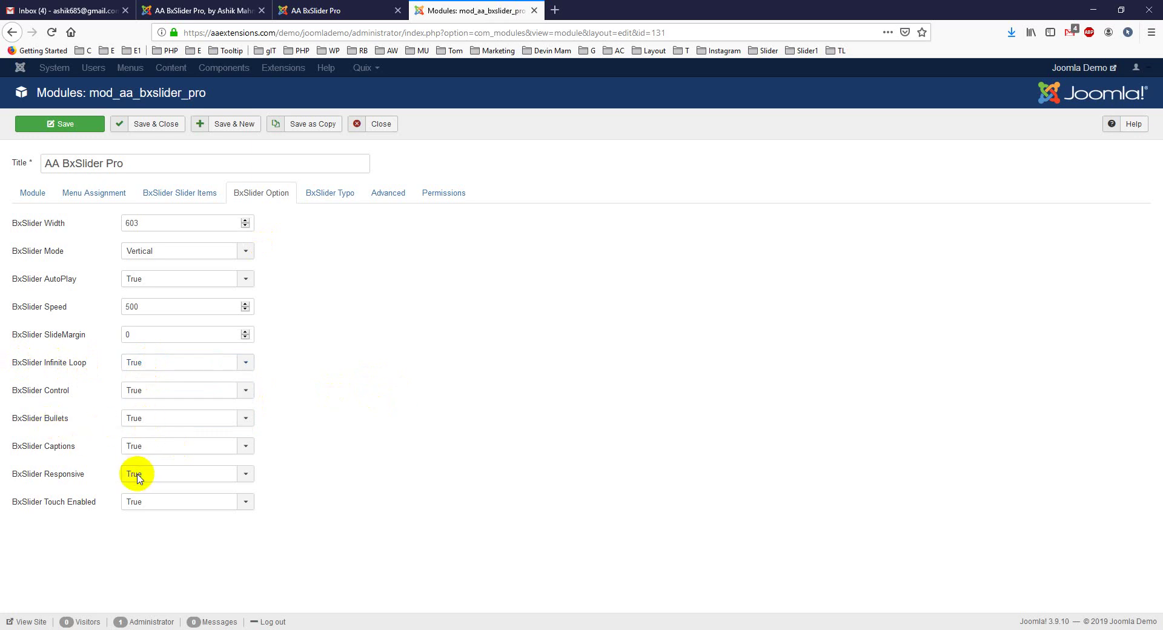
Set BxSlider Captions to False, save the module, and reload the demo page.
left_click(165, 453)
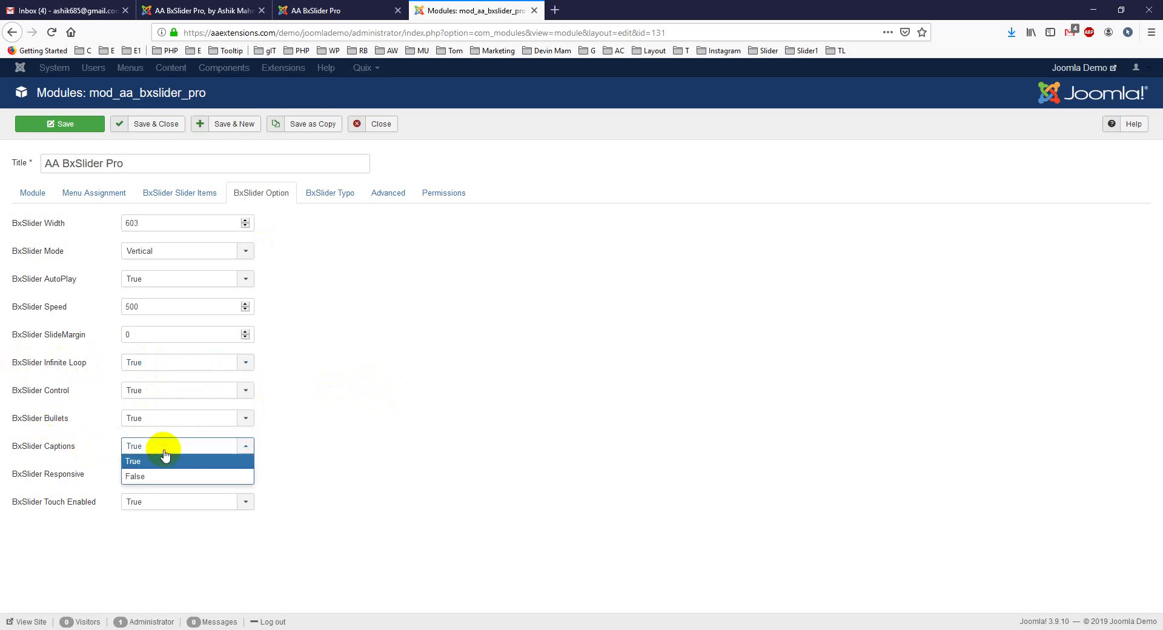
left_click(306, 448)
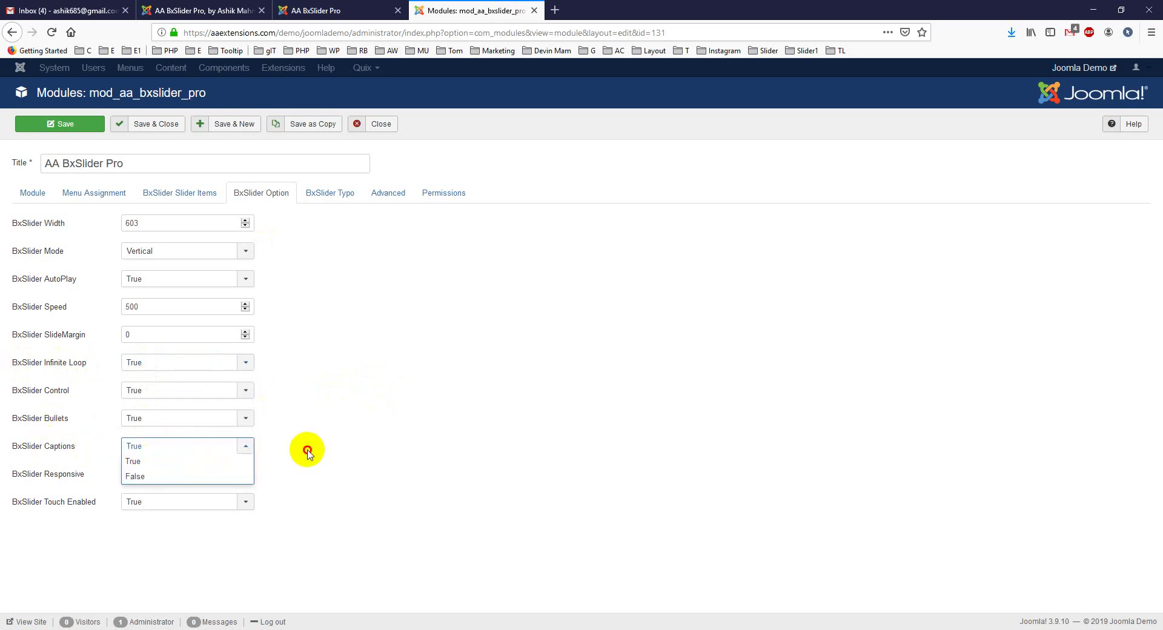
left_click(163, 448)
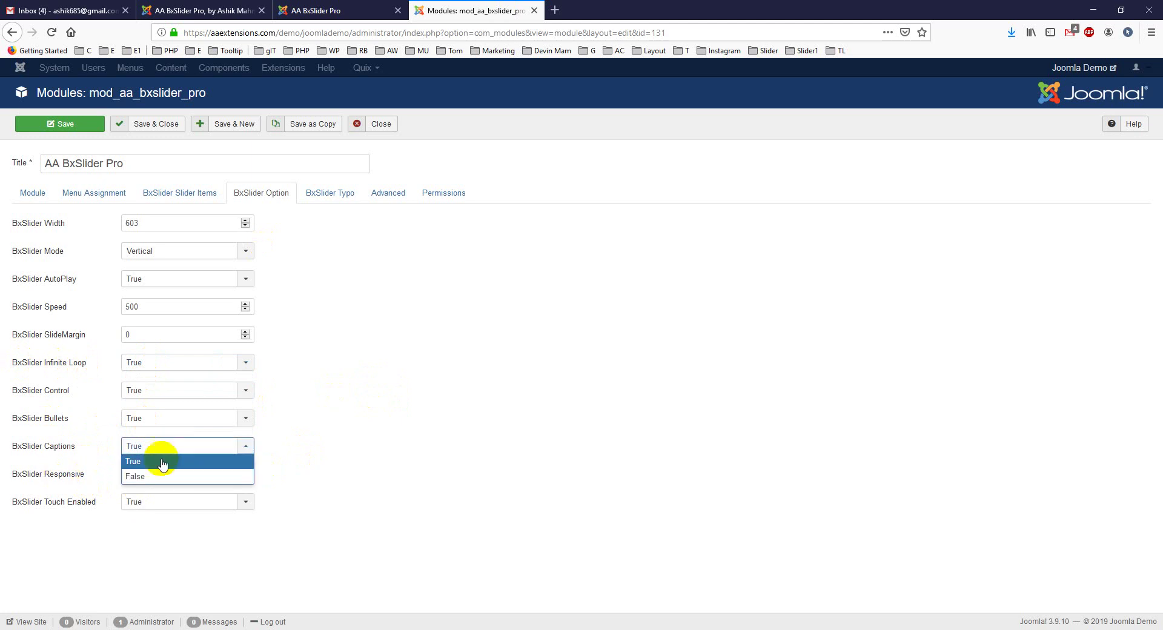
left_click(156, 476)
left_click(46, 126)
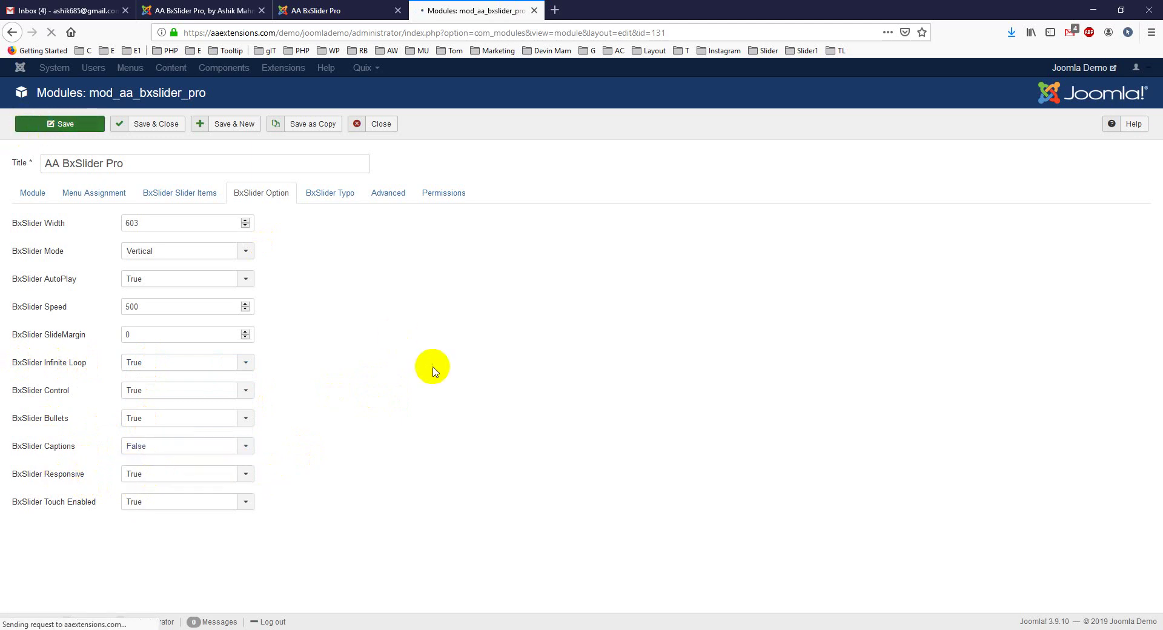
left_click(364, 10)
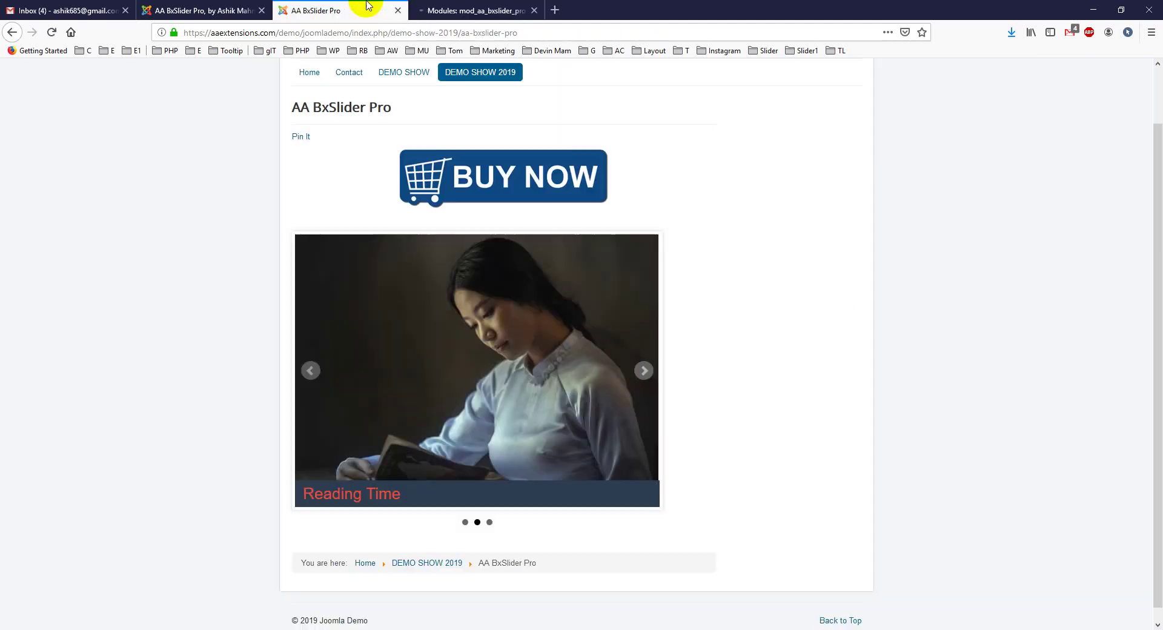
left_click(51, 32)
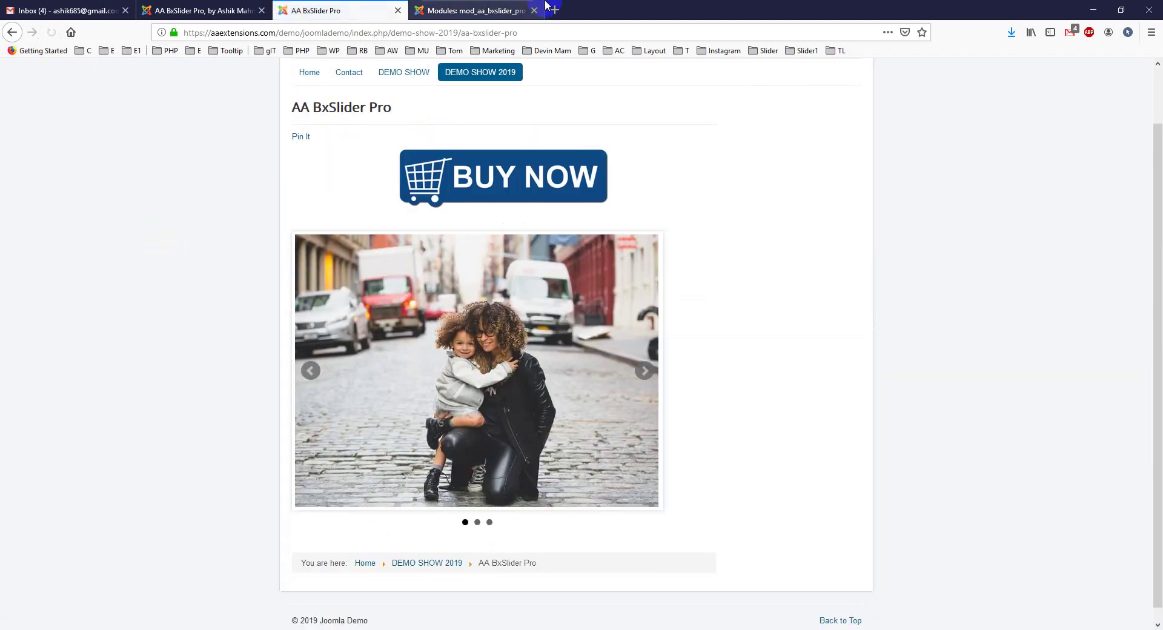
left_click(521, 11)
Set BxSlider Captions back to True and save, leaving Responsive at True, then recheck the site.
left_click(181, 490)
left_click(171, 508)
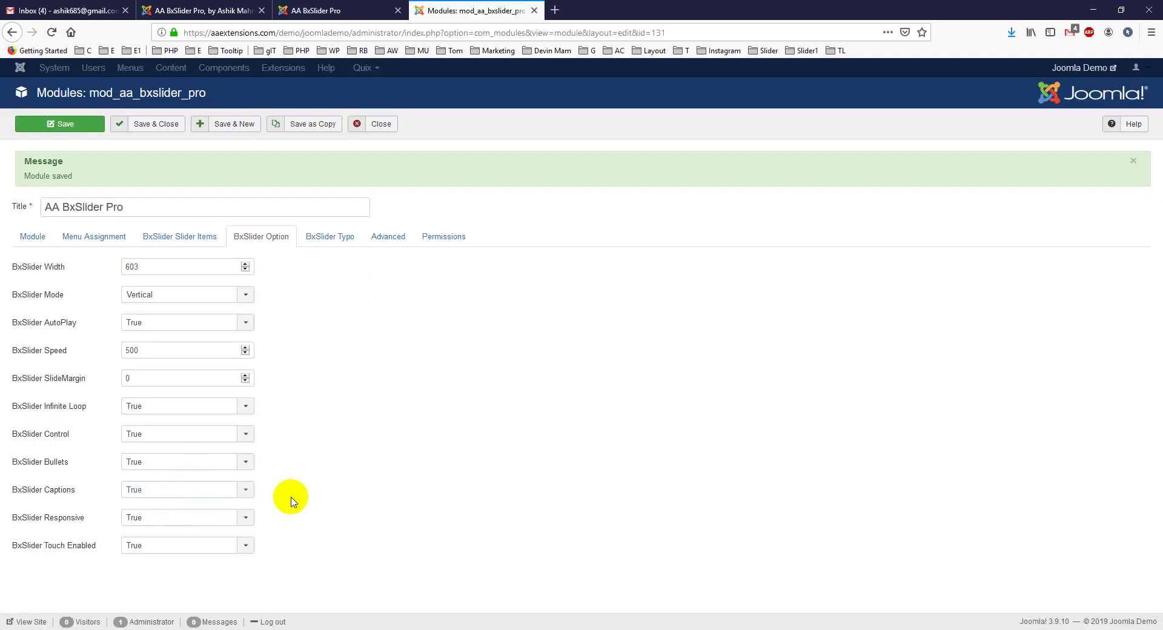
left_click(88, 124)
left_click(327, 11)
mouse_move(480, 72)
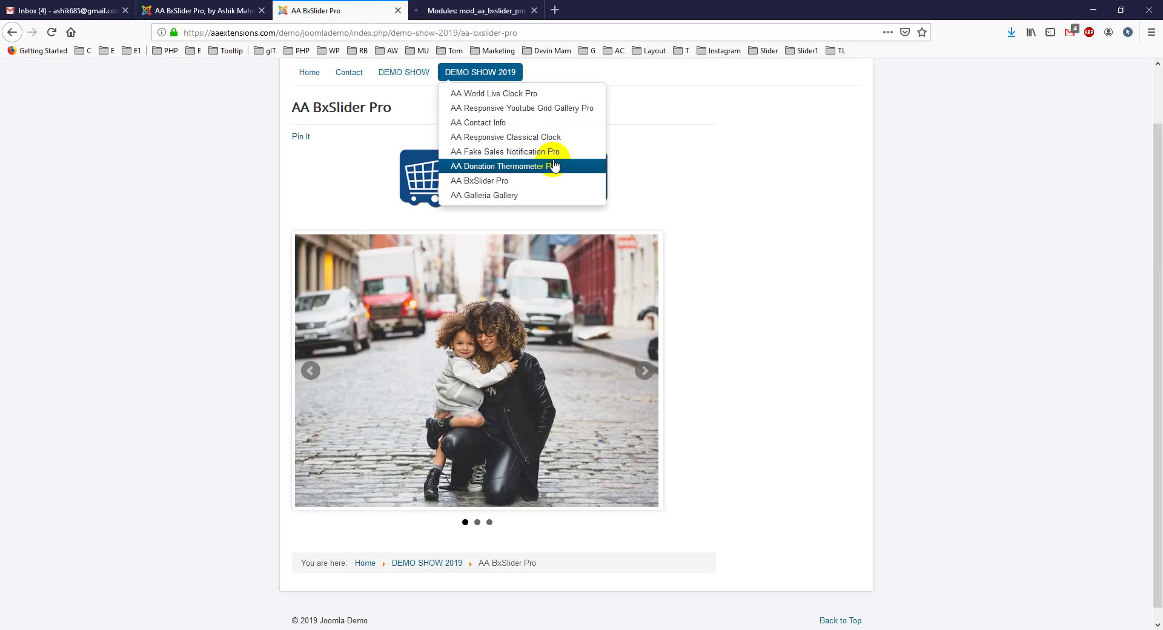
left_click(460, 9)
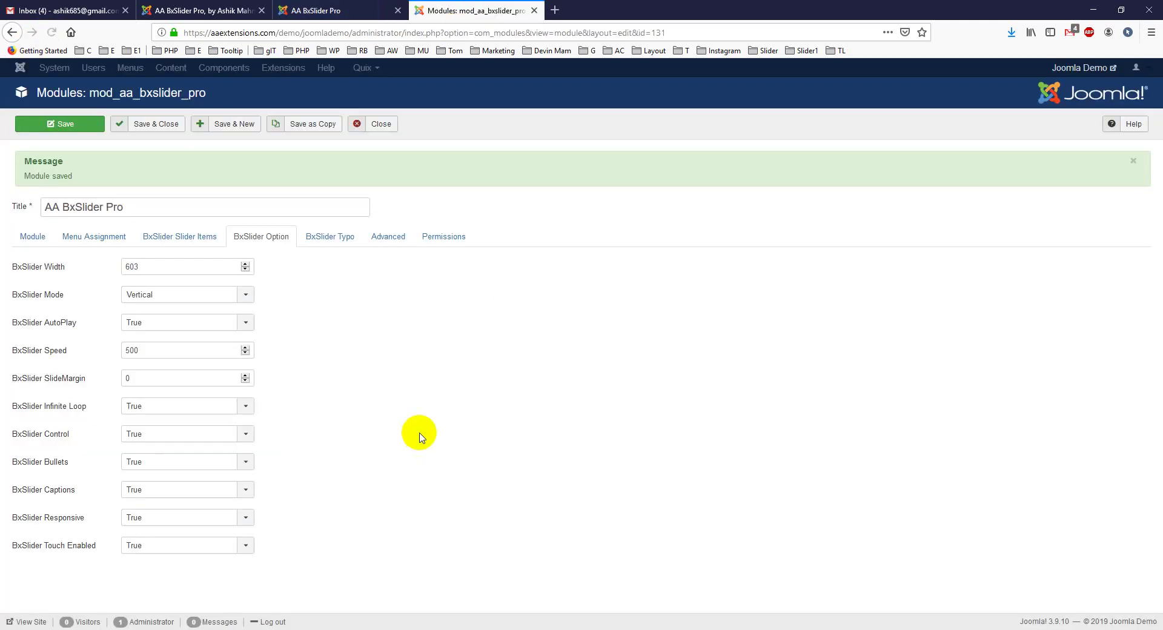
left_click(167, 524)
left_click(167, 525)
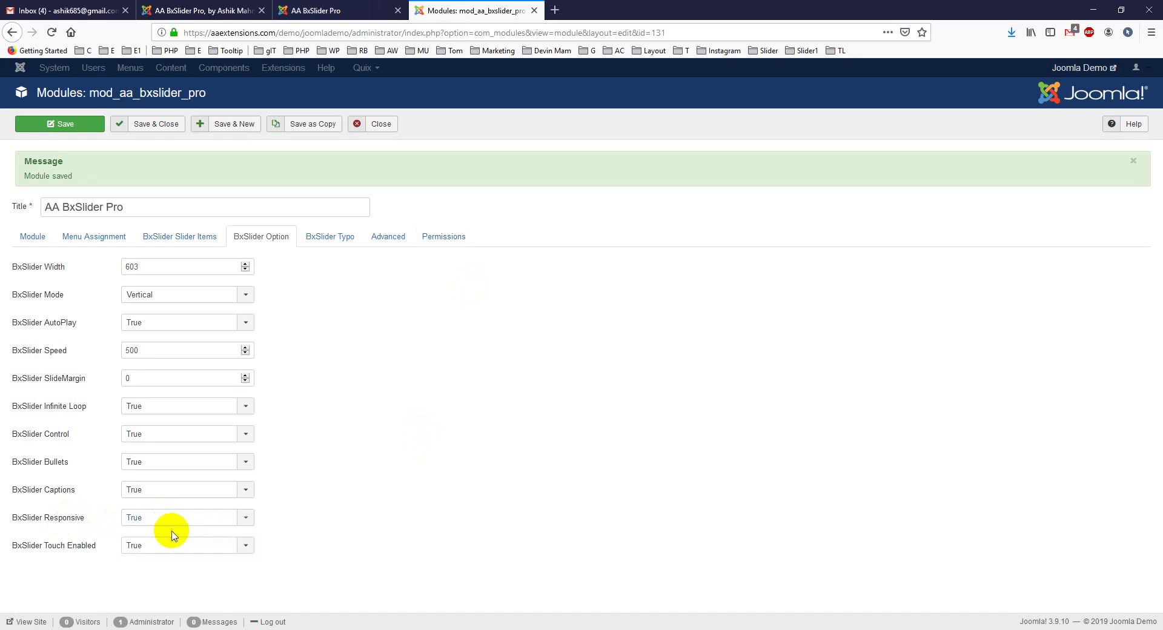
left_click(327, 9)
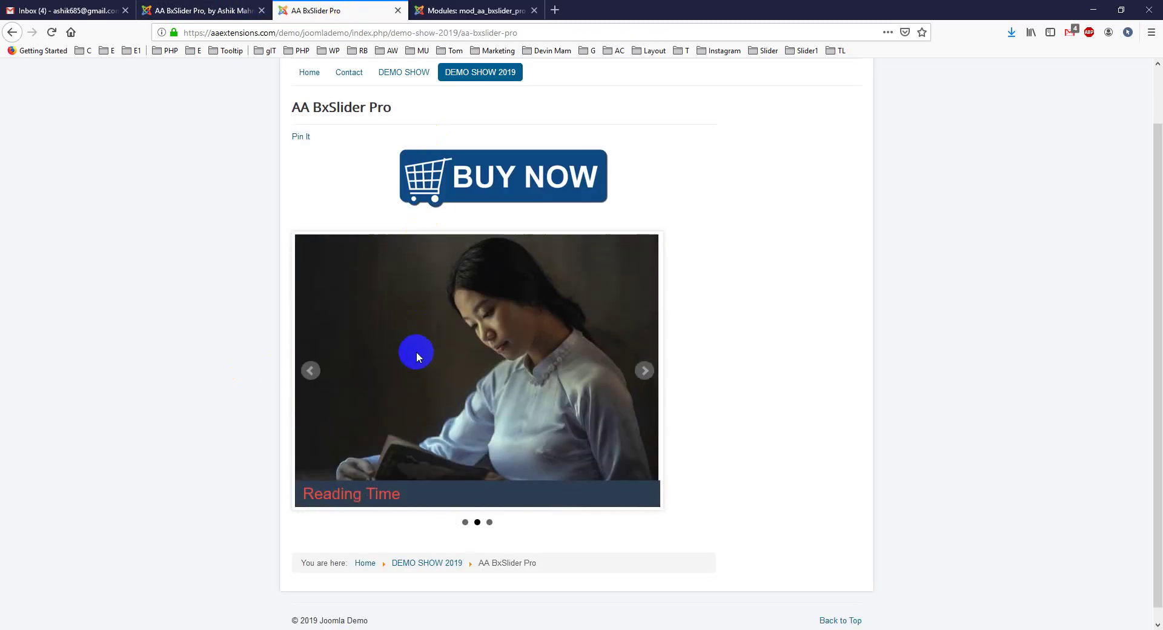
Set BxSlider Mode to Fade, save, and reload the demo to watch slides crossfade.
left_click(441, 11)
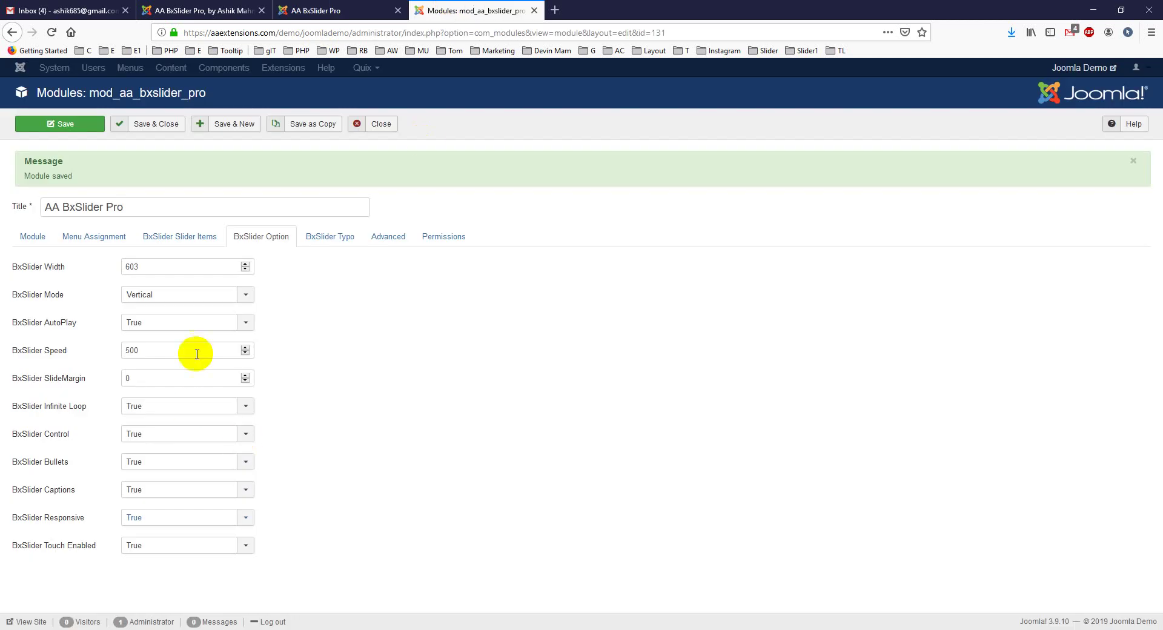
left_click(174, 296)
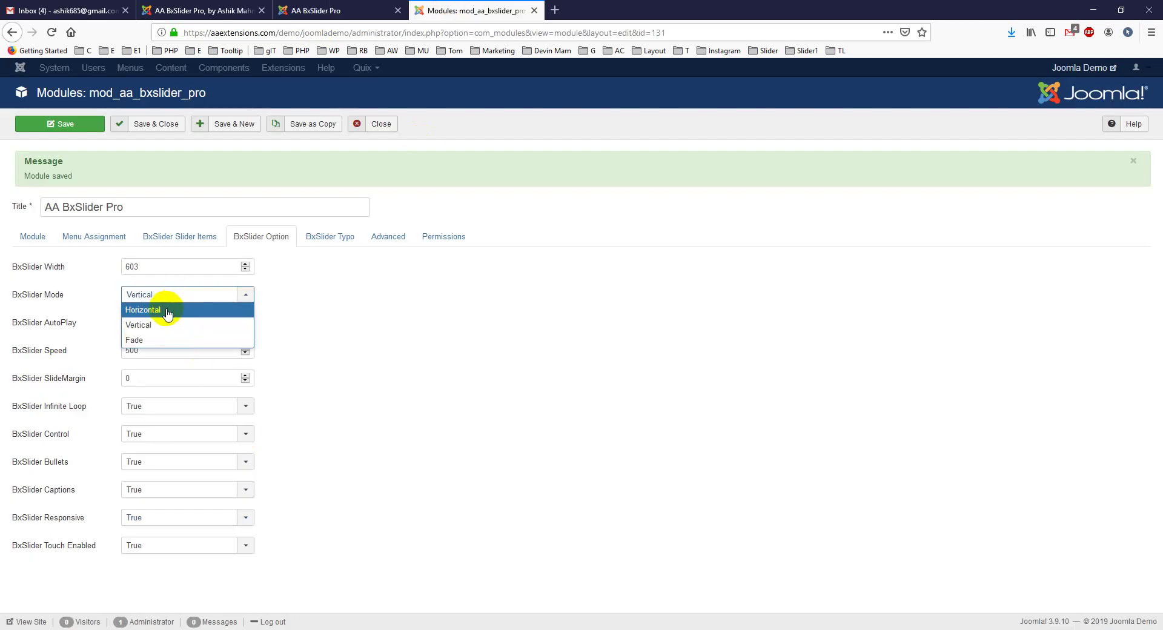
left_click(155, 339)
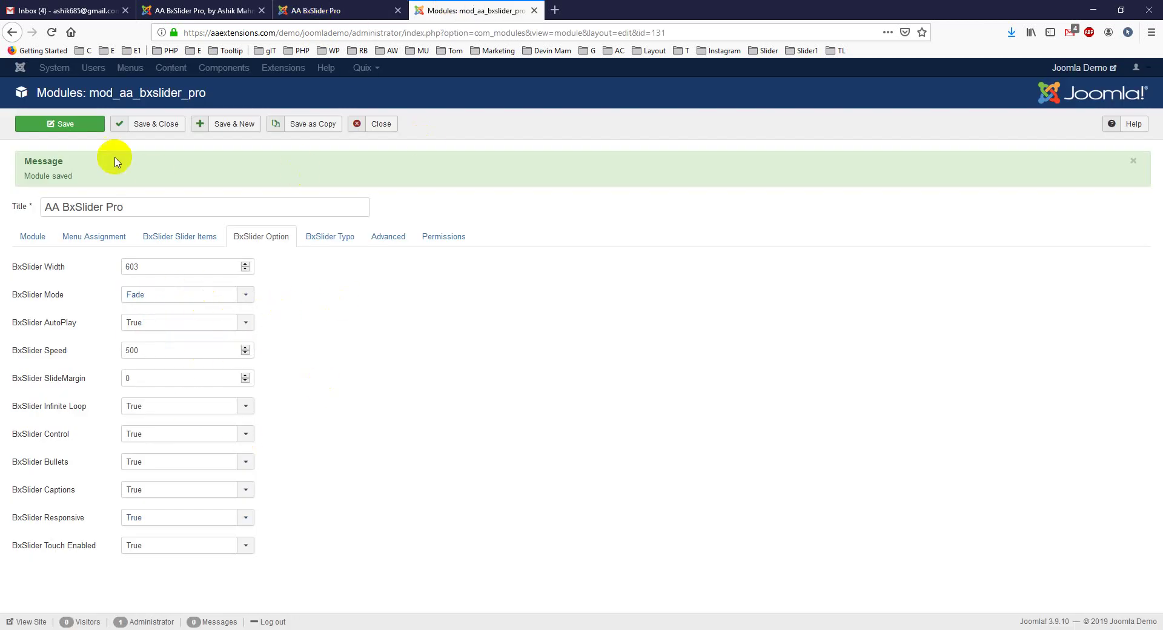
left_click(82, 129)
left_click(337, 10)
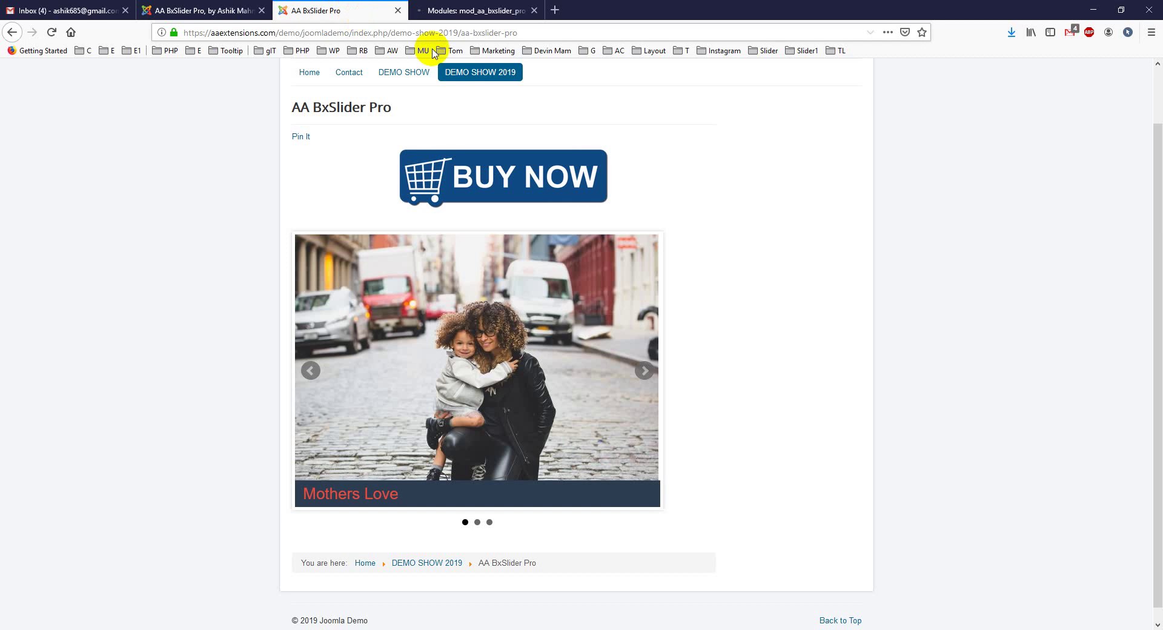
left_click(46, 31)
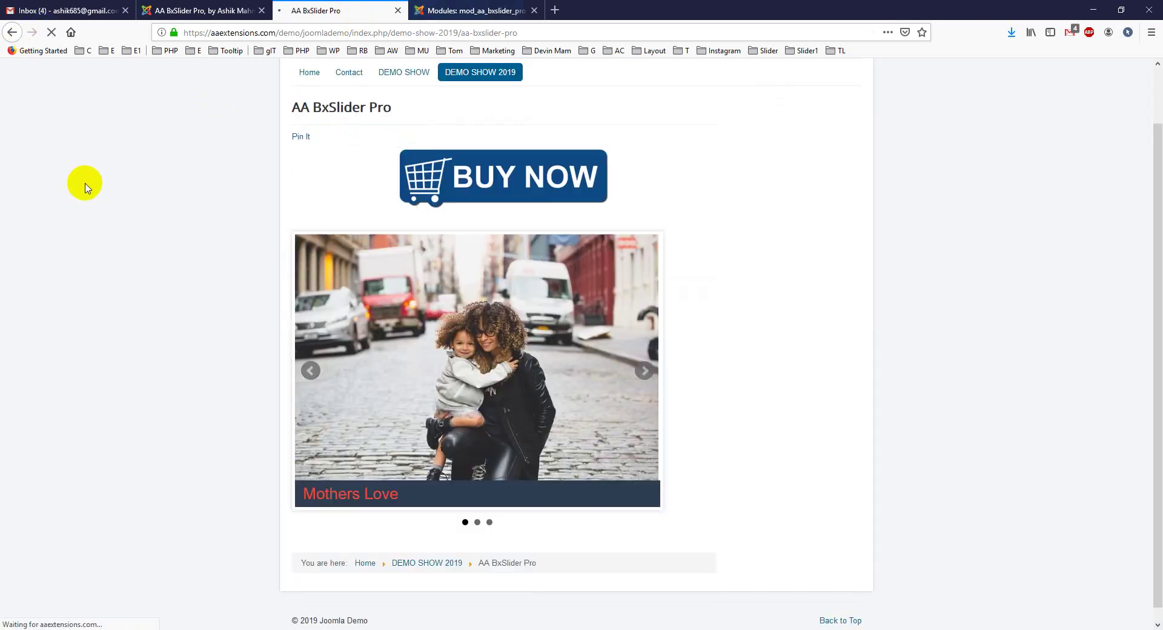
left_click(490, 521)
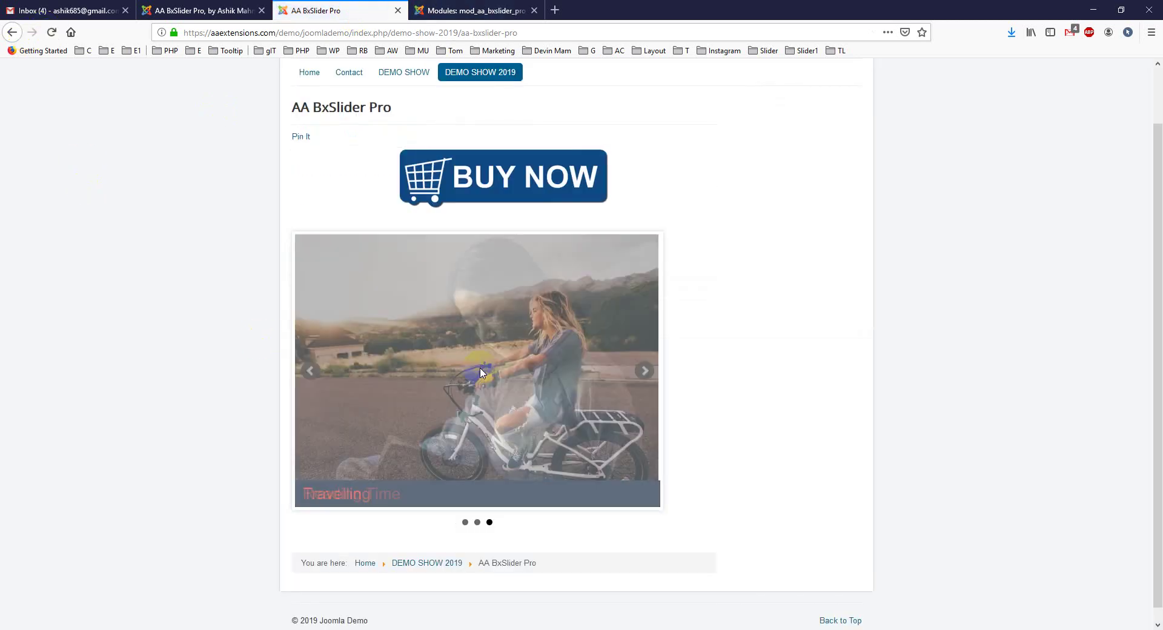
left_click(464, 521)
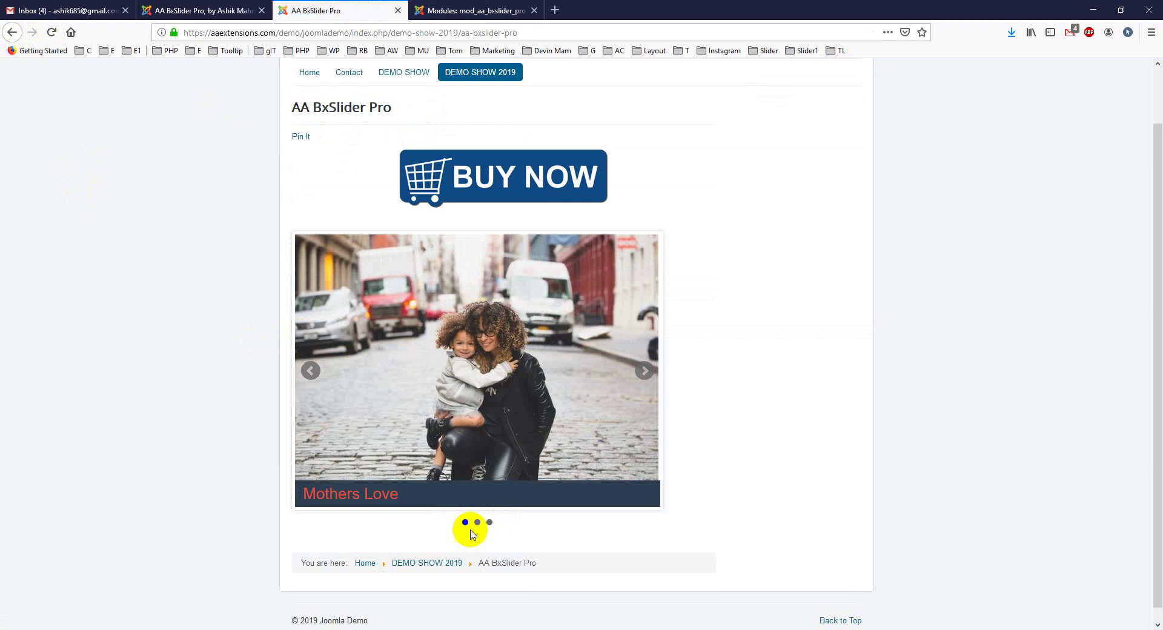
left_click(477, 521)
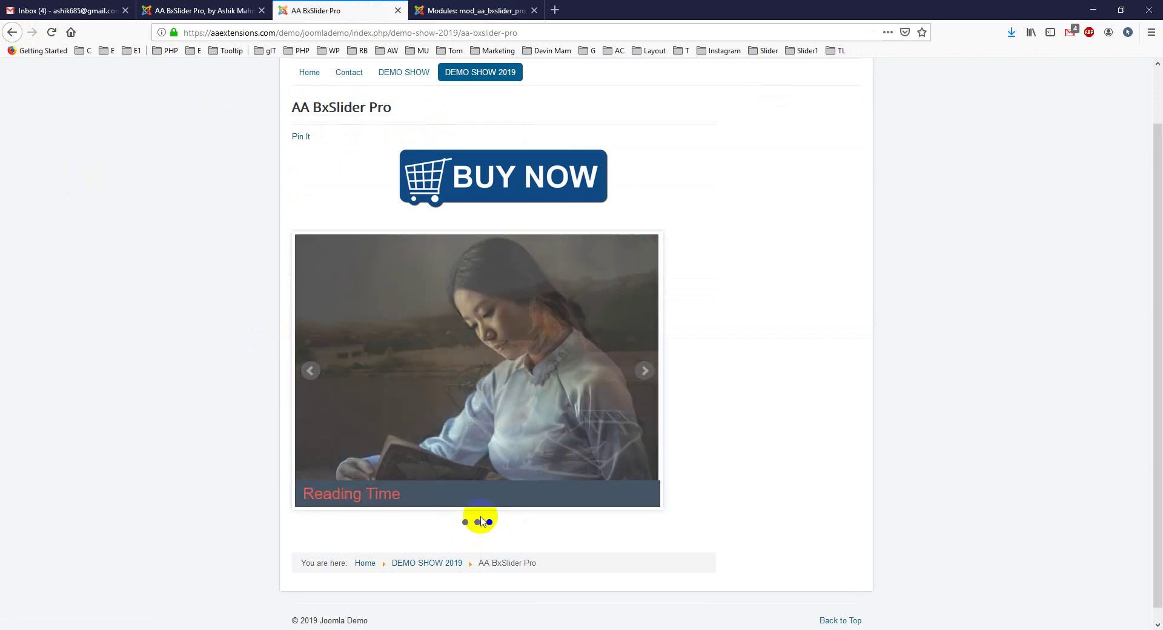
left_click(470, 10)
In BxSlider Typo, set Caption Font Color to white (#ffffff), save, and reload the demo.
left_click(350, 249)
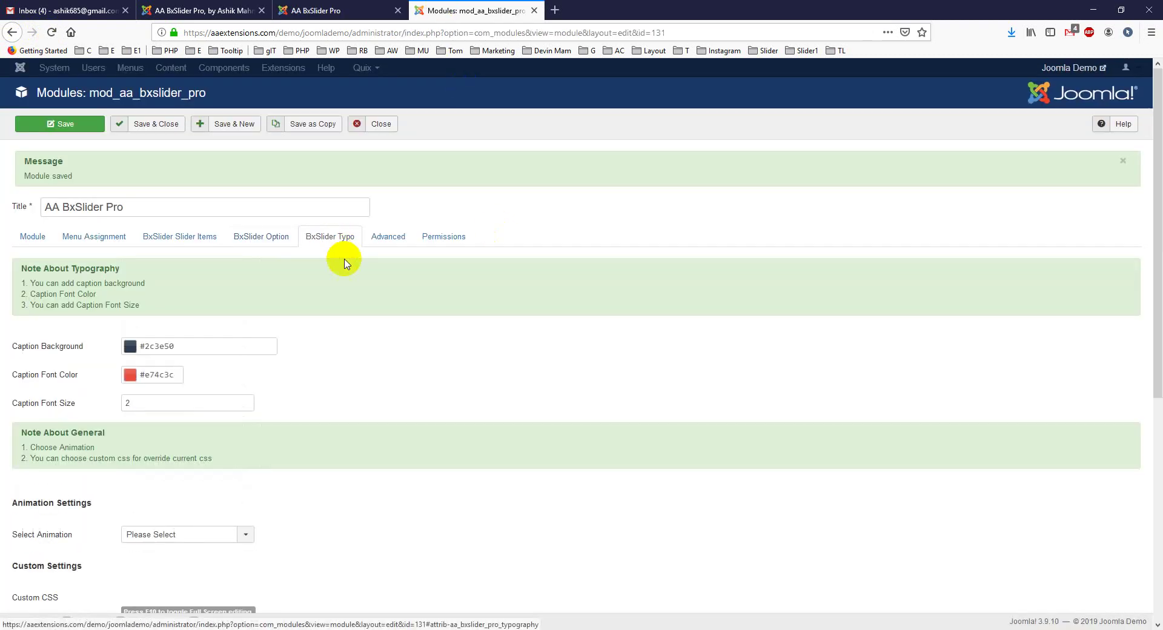
left_click(326, 9)
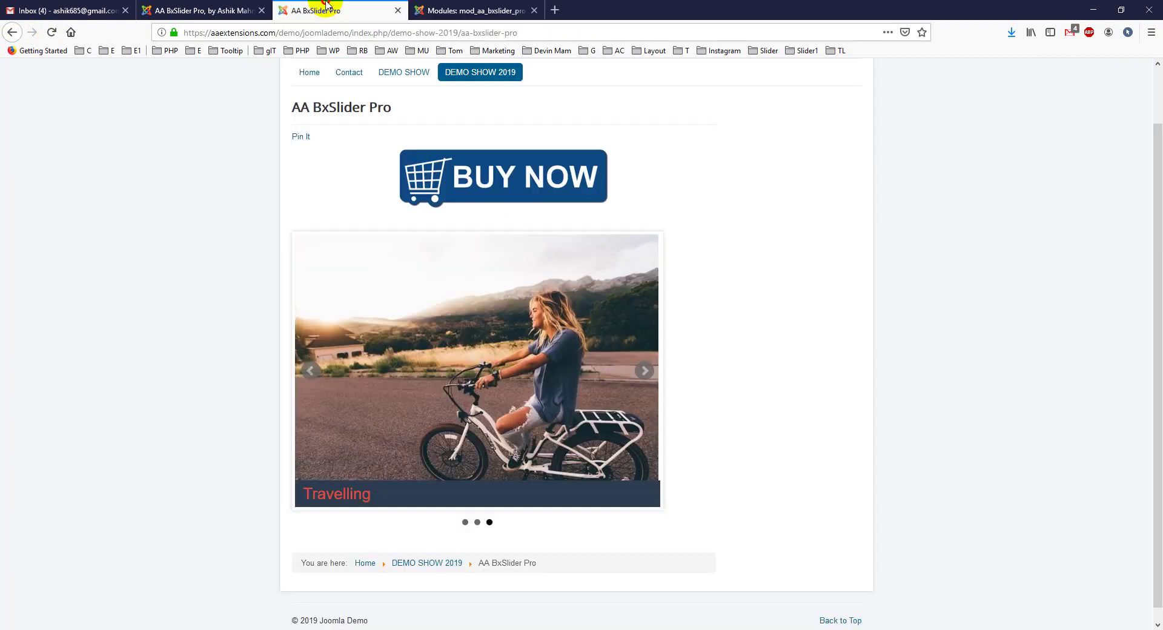
left_click(469, 10)
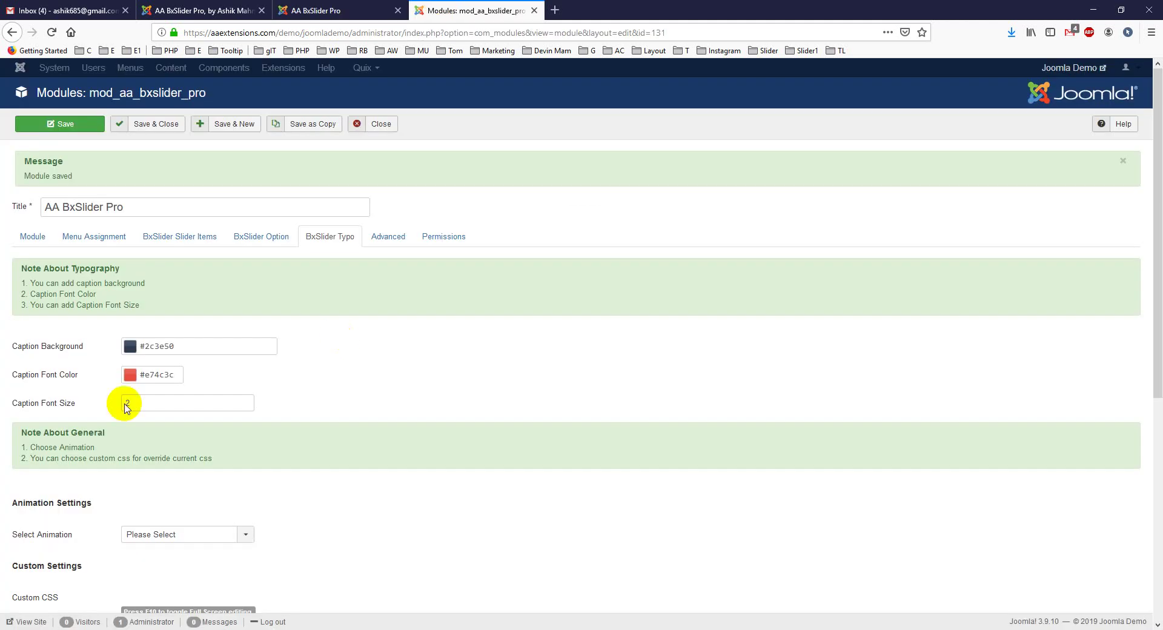
left_click(172, 374)
left_click(188, 330)
left_click(412, 354)
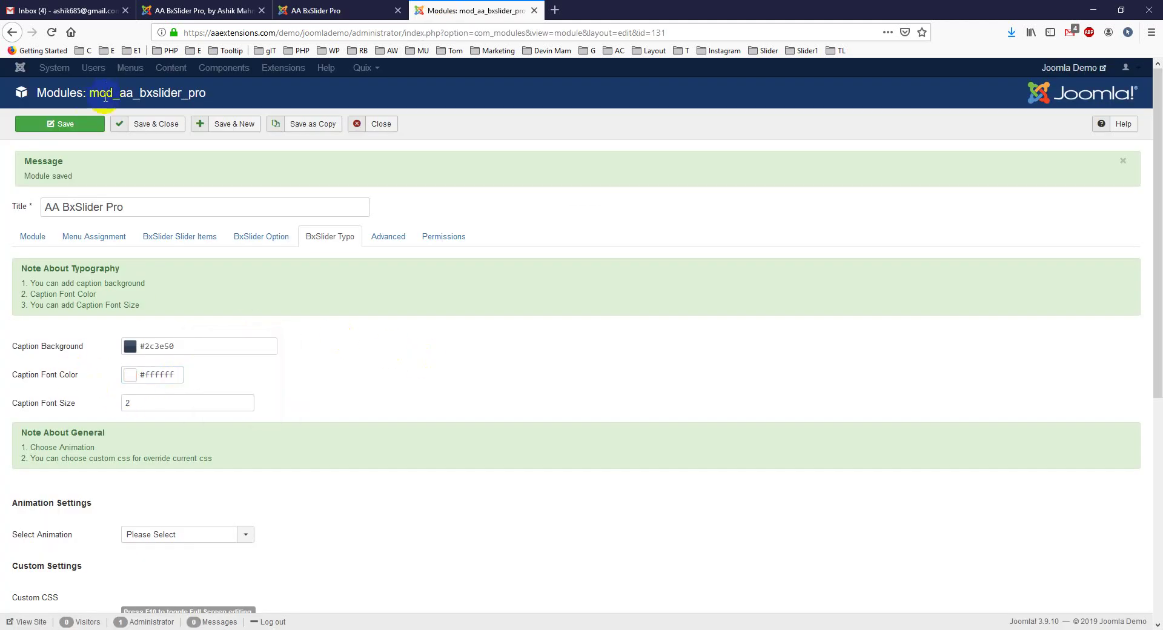
left_click(61, 123)
key("ctrl+Page_Up")
left_click(52, 32)
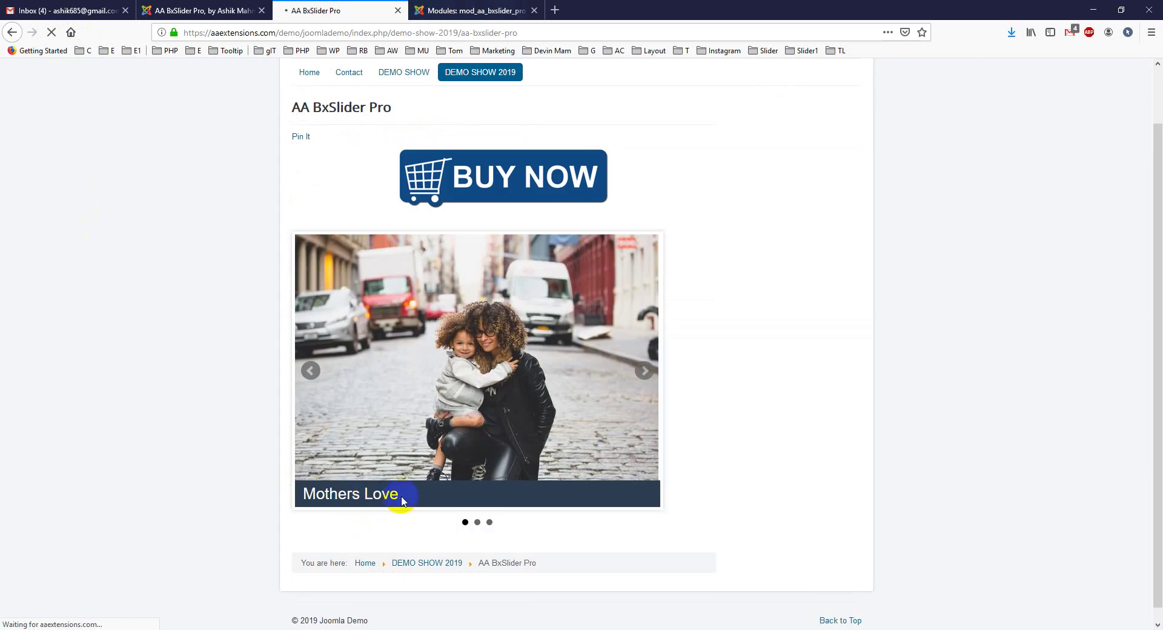
Change Caption Font Size to 1.5, save, and reload the demo page.
key("ctrl+Page_Down")
scroll(442, 384, "down", 2)
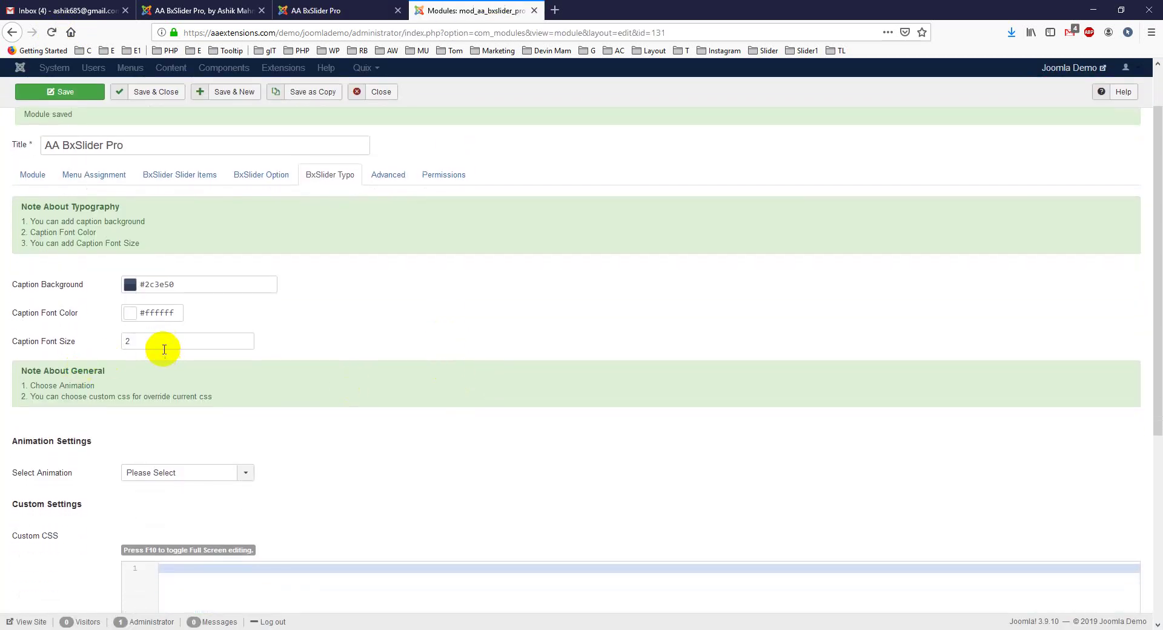
left_click_drag(165, 350, 58, 345)
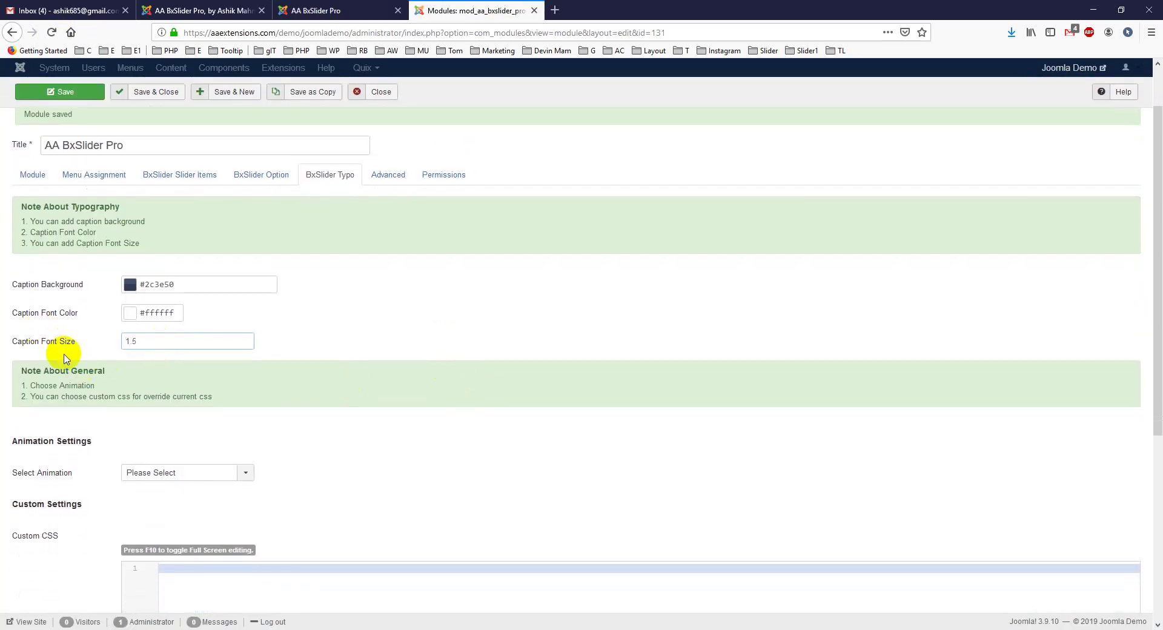
type("1.5")
left_click(40, 93)
key("ctrl+Page_Up")
left_click(53, 32)
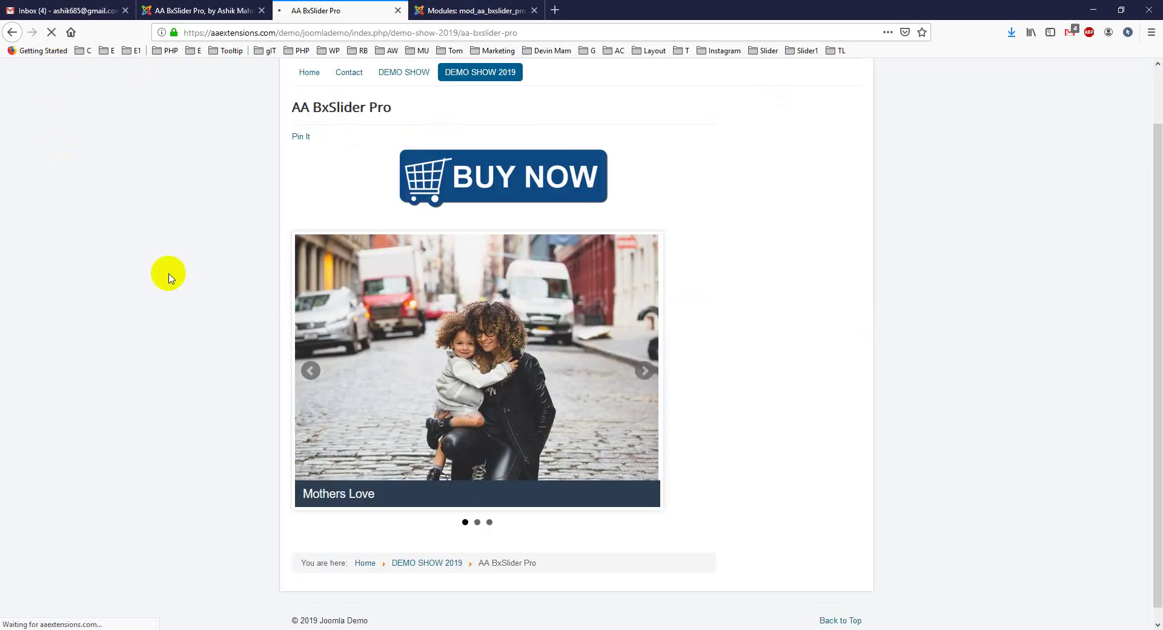
Reduce Caption Font Size to 1, save, and confirm the smaller 'Mothers Love' caption.
key("ctrl+Page_Down")
left_click_drag(148, 403, 121, 405)
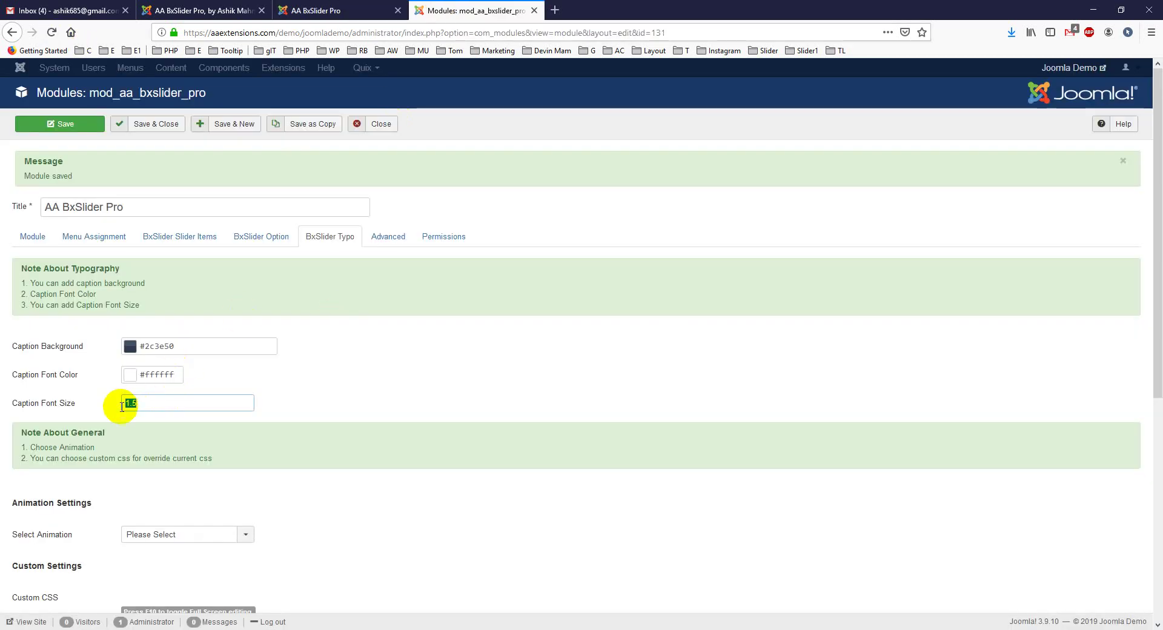
type("1")
left_click(59, 124)
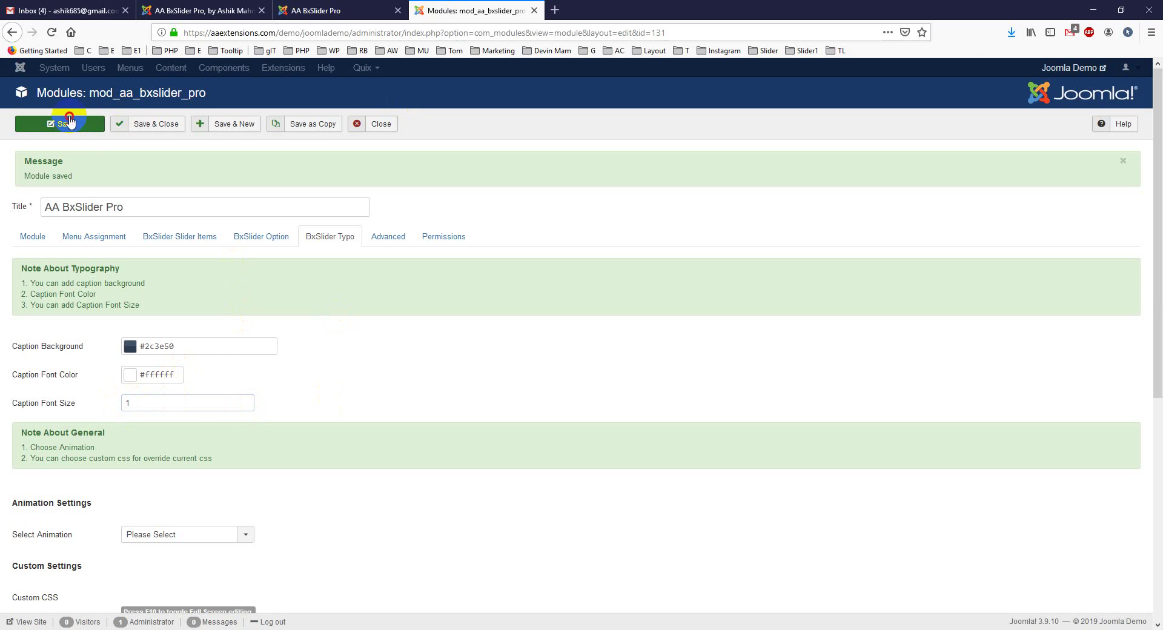
left_click(293, 10)
left_click(52, 32)
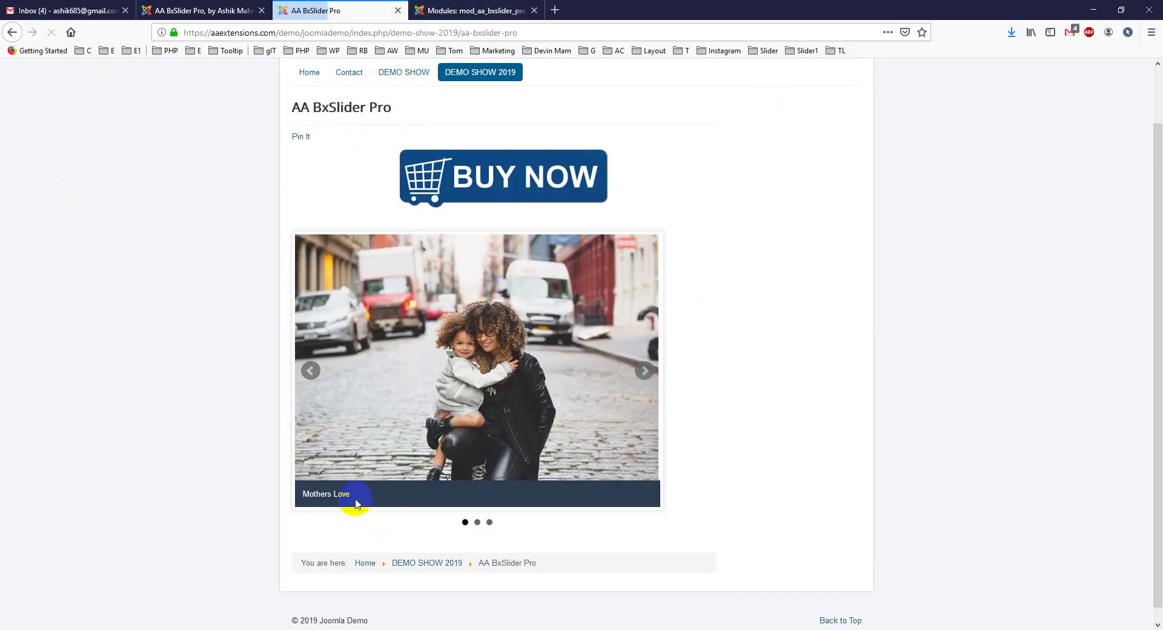
left_click(455, 6)
scroll(394, 400, "down", 2)
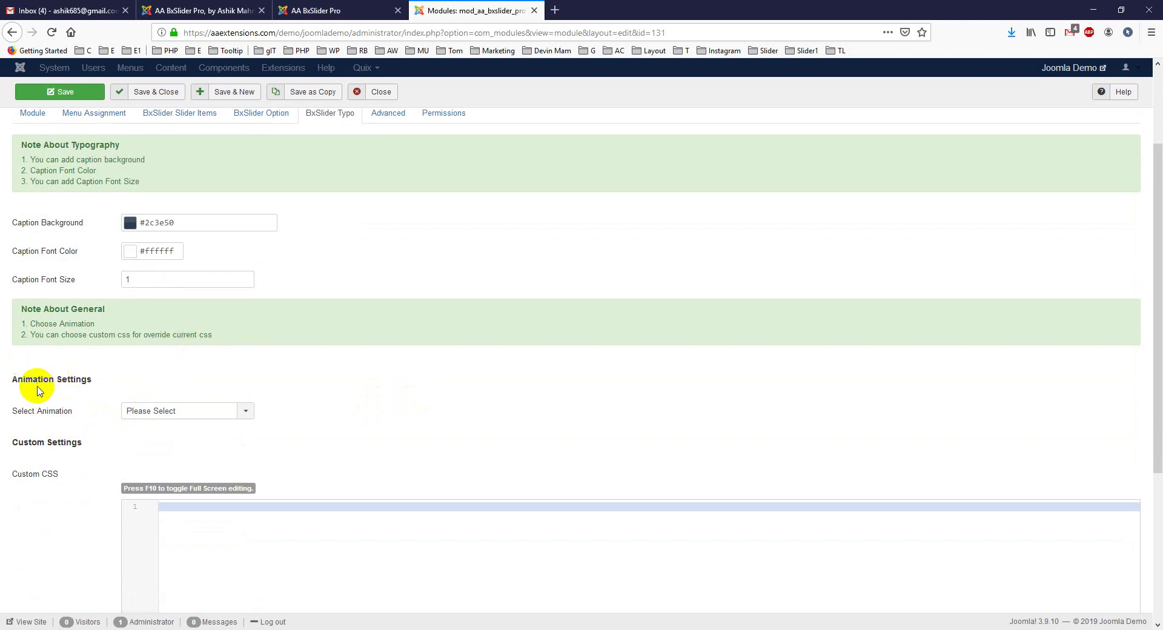
left_click(139, 405)
left_click(143, 406)
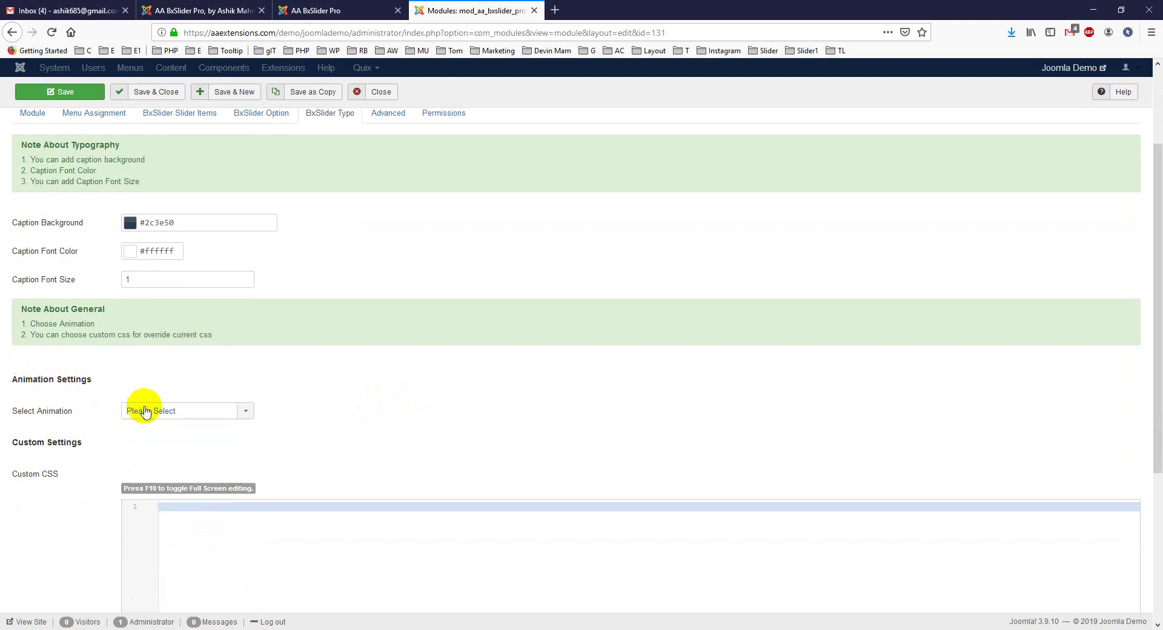
left_click(309, 8)
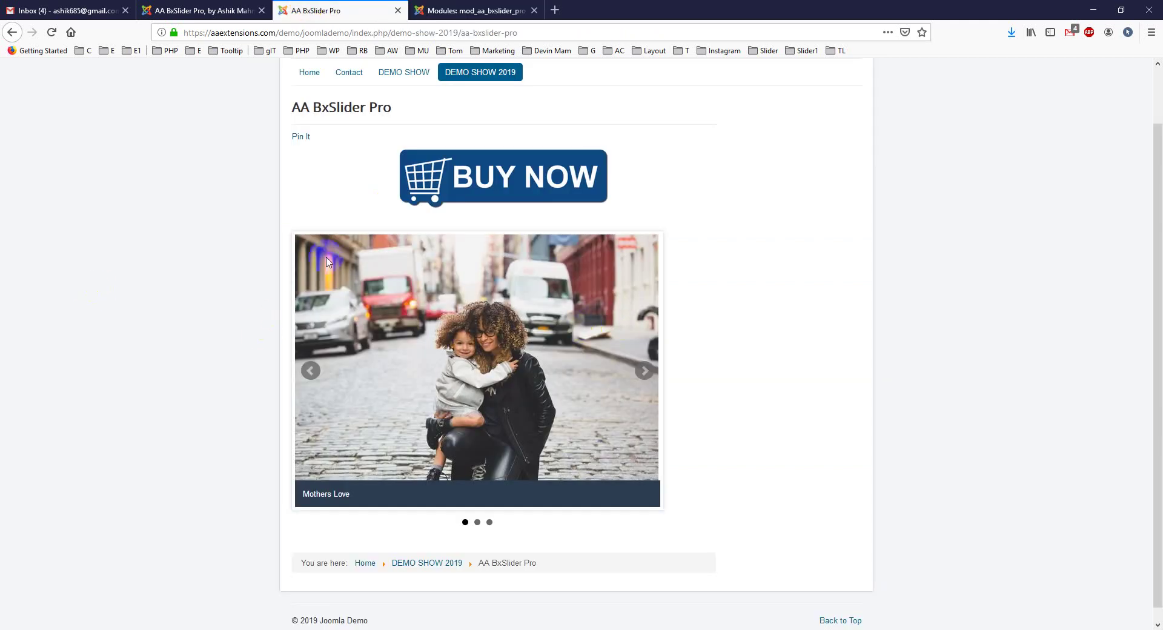
left_click(446, 7)
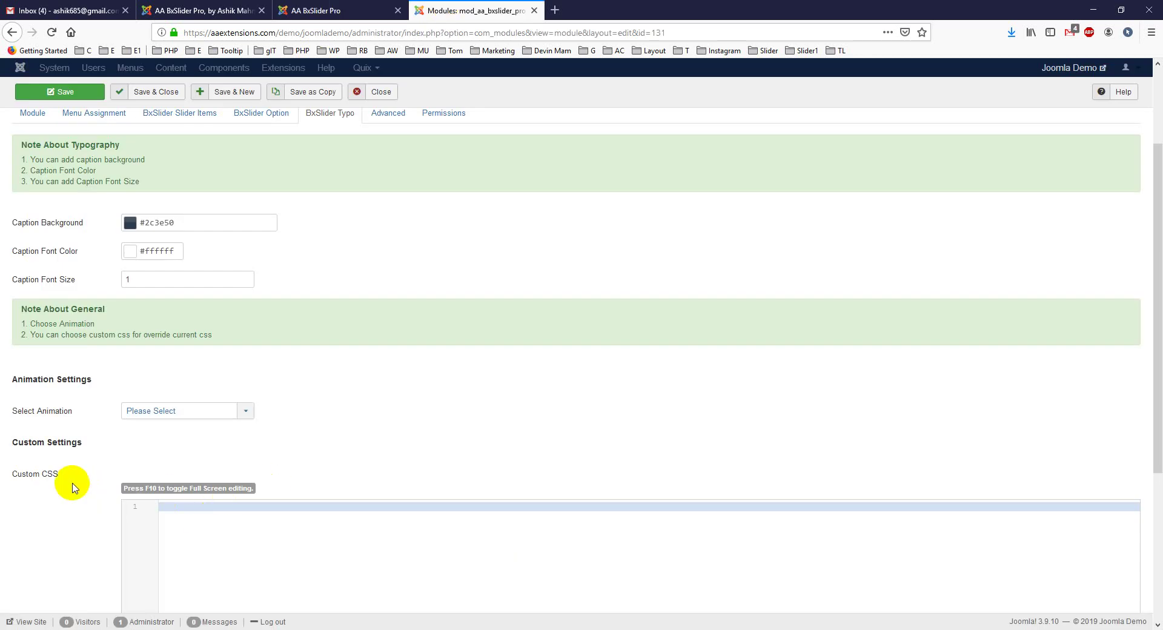
scroll(73, 484, "down", 2)
left_click(339, 11)
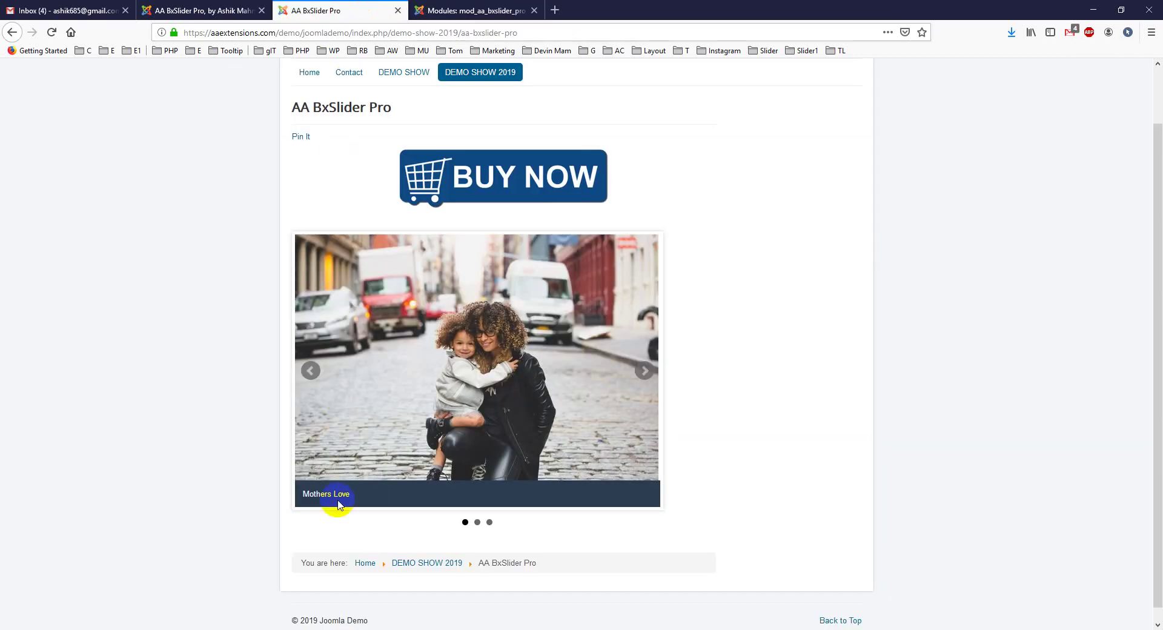
left_click(462, 9)
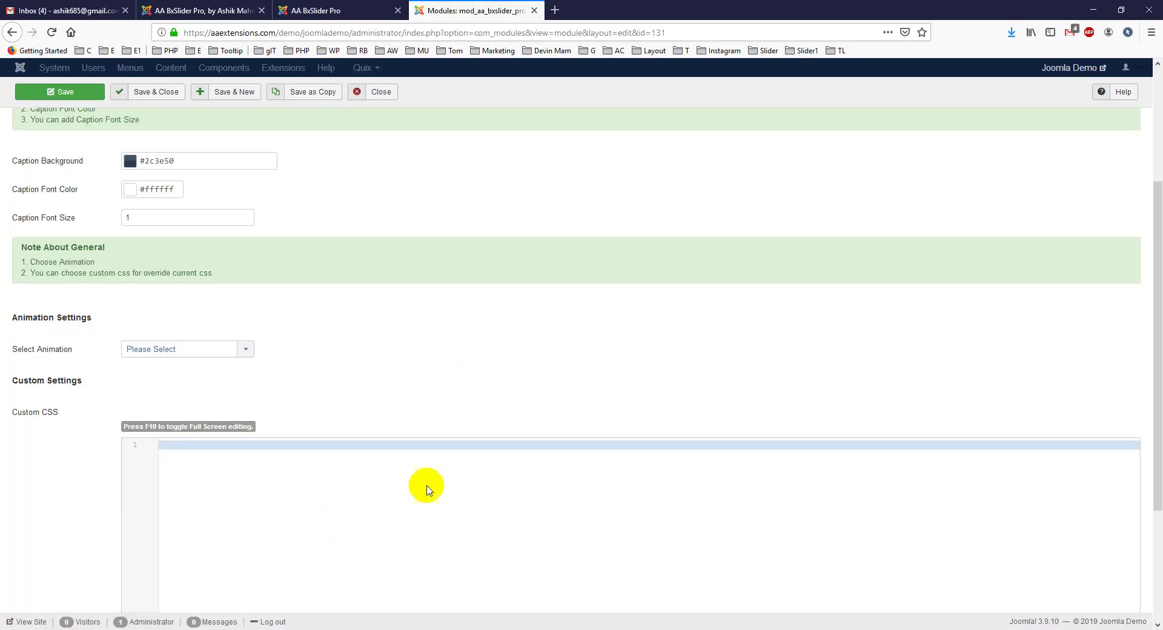
scroll(427, 490, "up", 3)
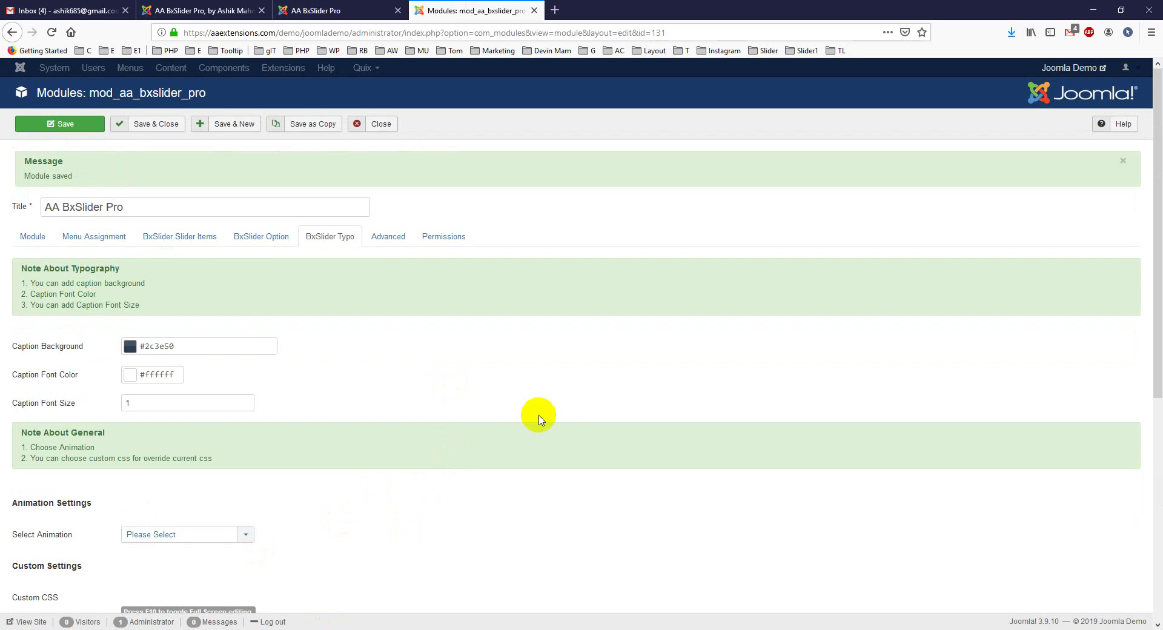